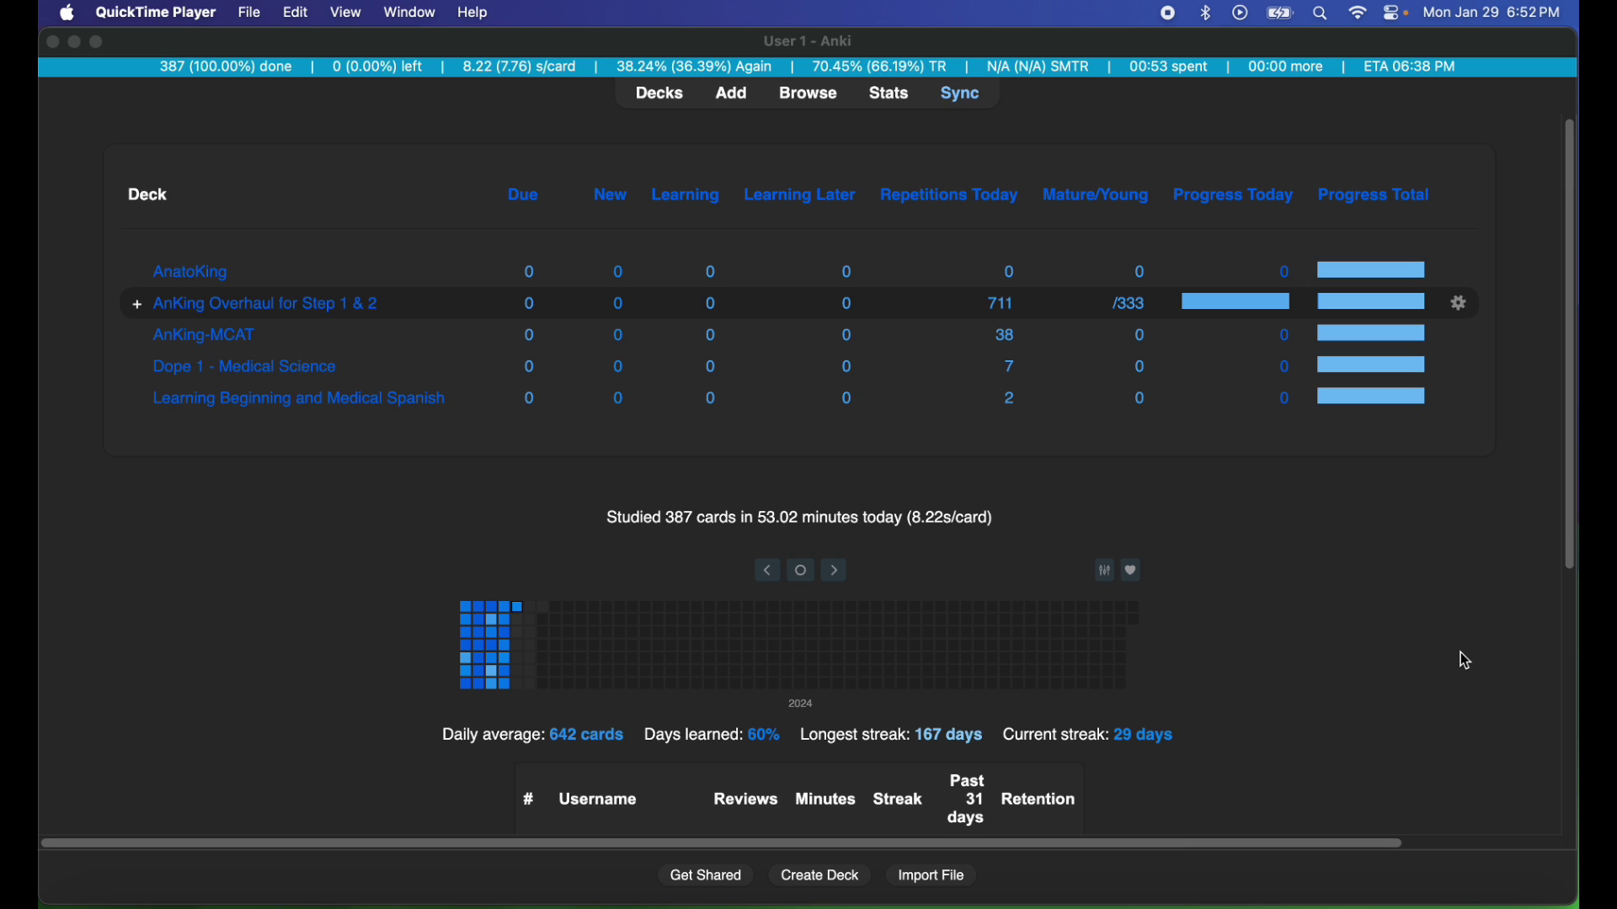
pyautogui.click(1460, 654)
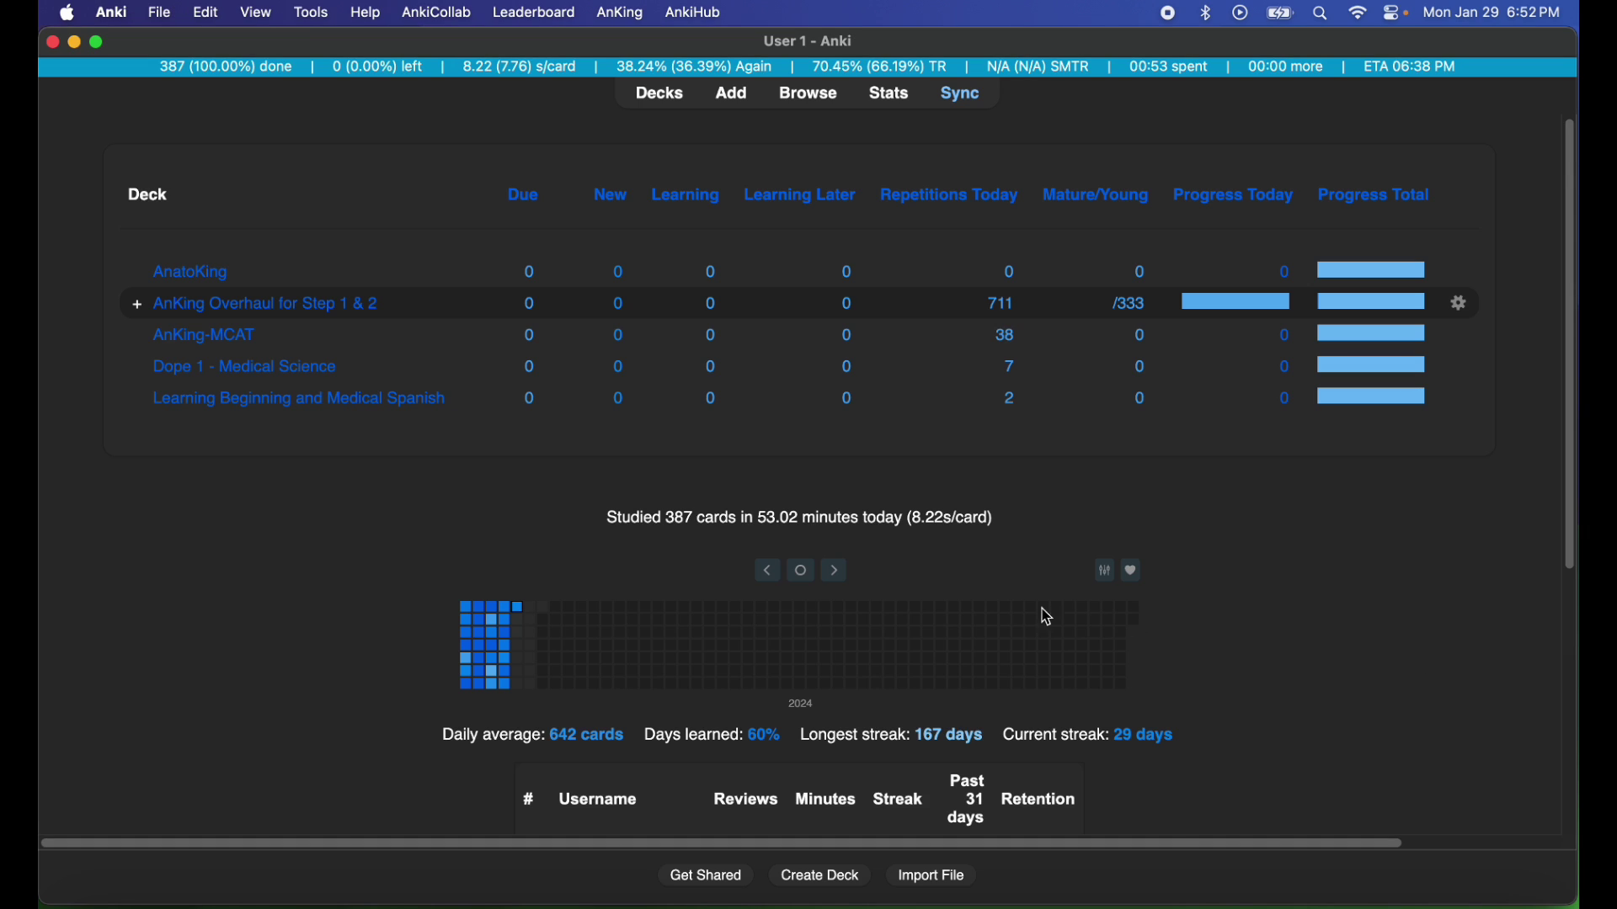
pyautogui.click(112, 12)
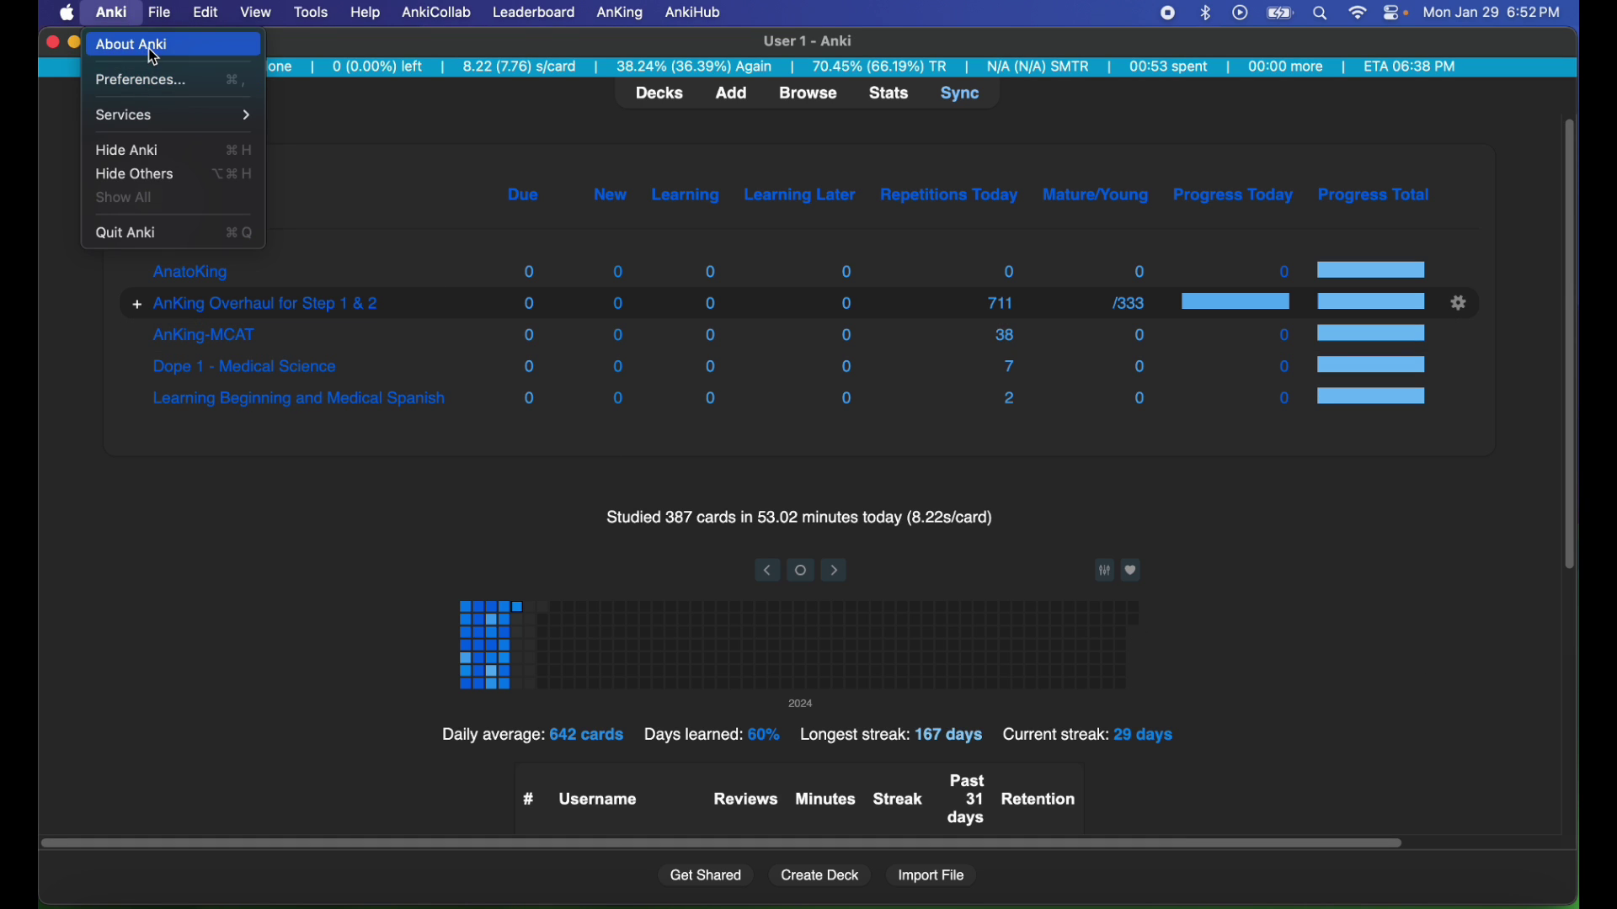
pyautogui.click(148, 46)
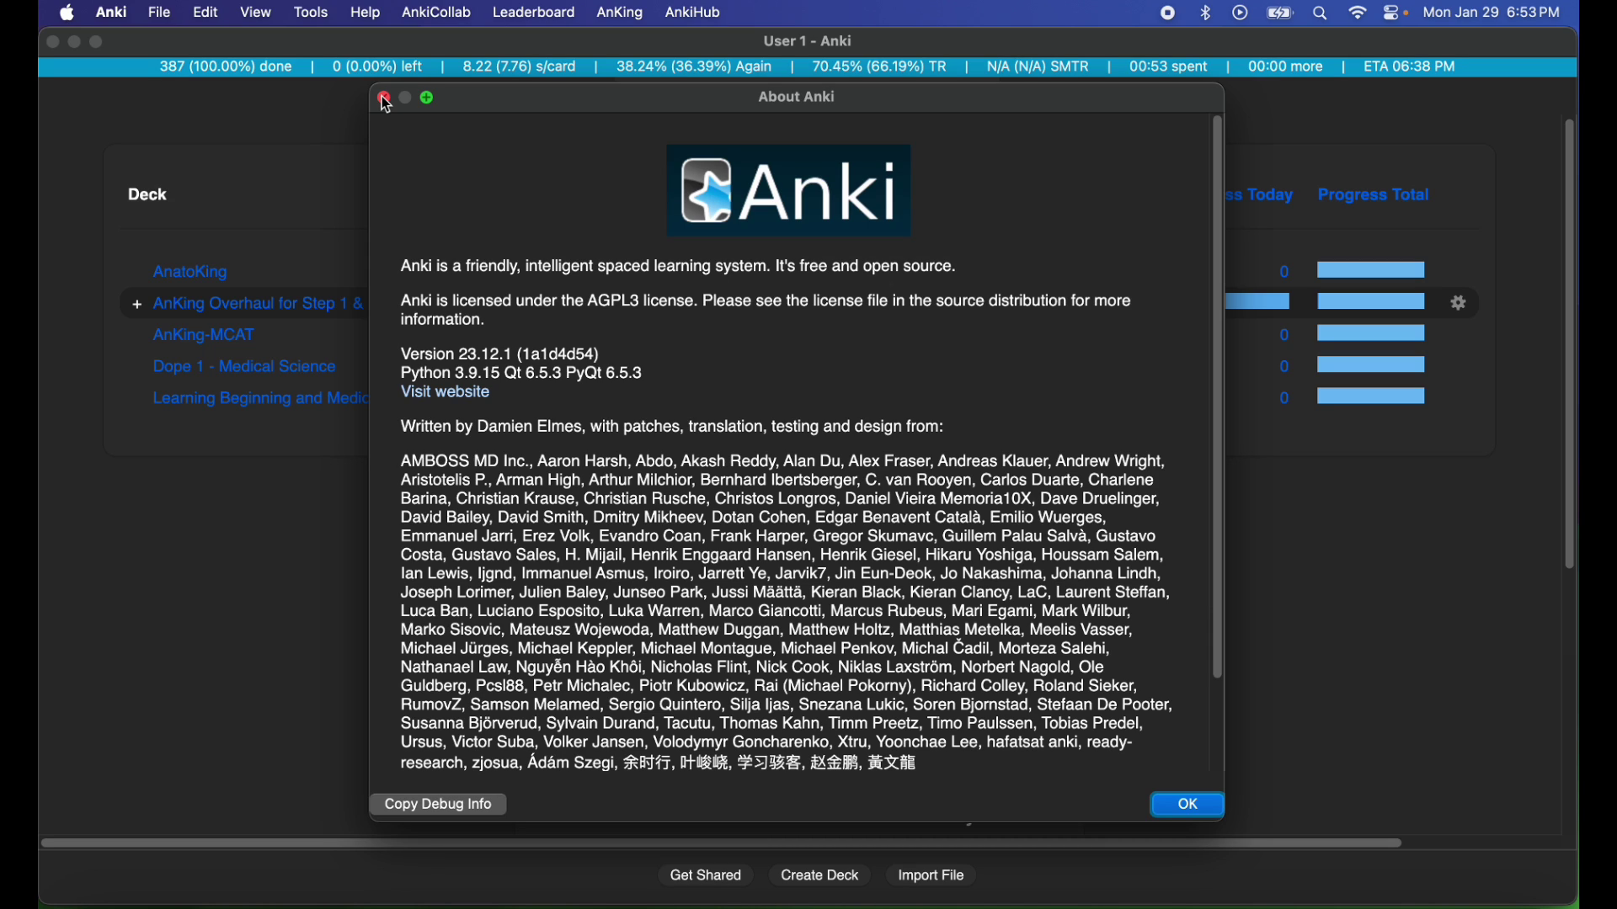
# - Dismiss the version window and open the AnKing Overhaul for Step 1 & 2 deck options
pyautogui.click(384, 100)
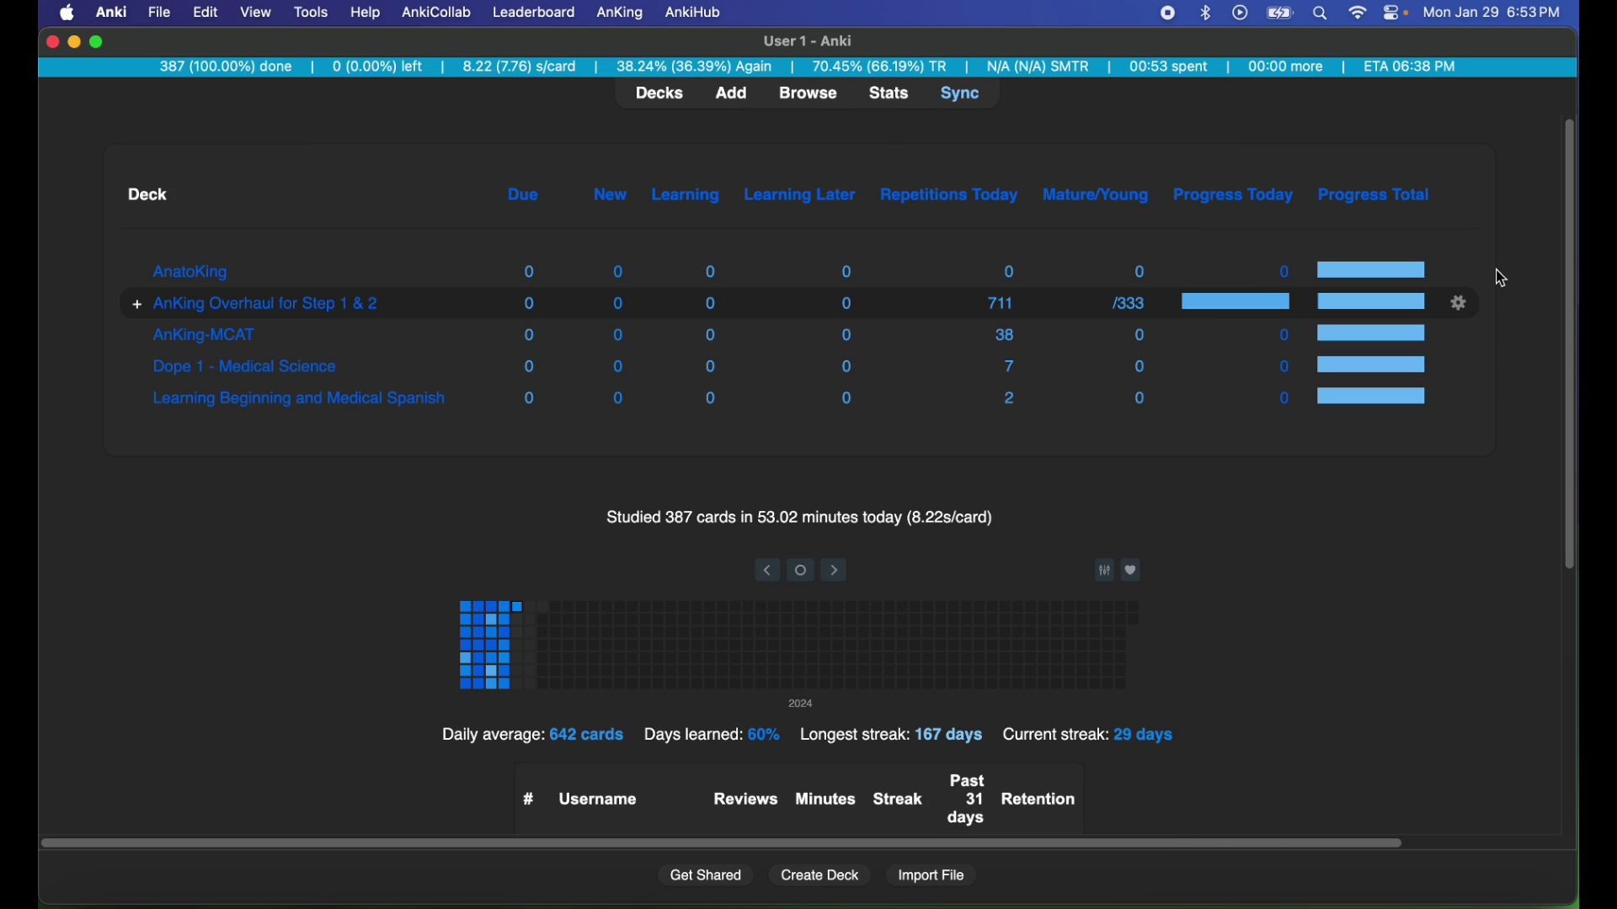
pyautogui.click(1464, 308)
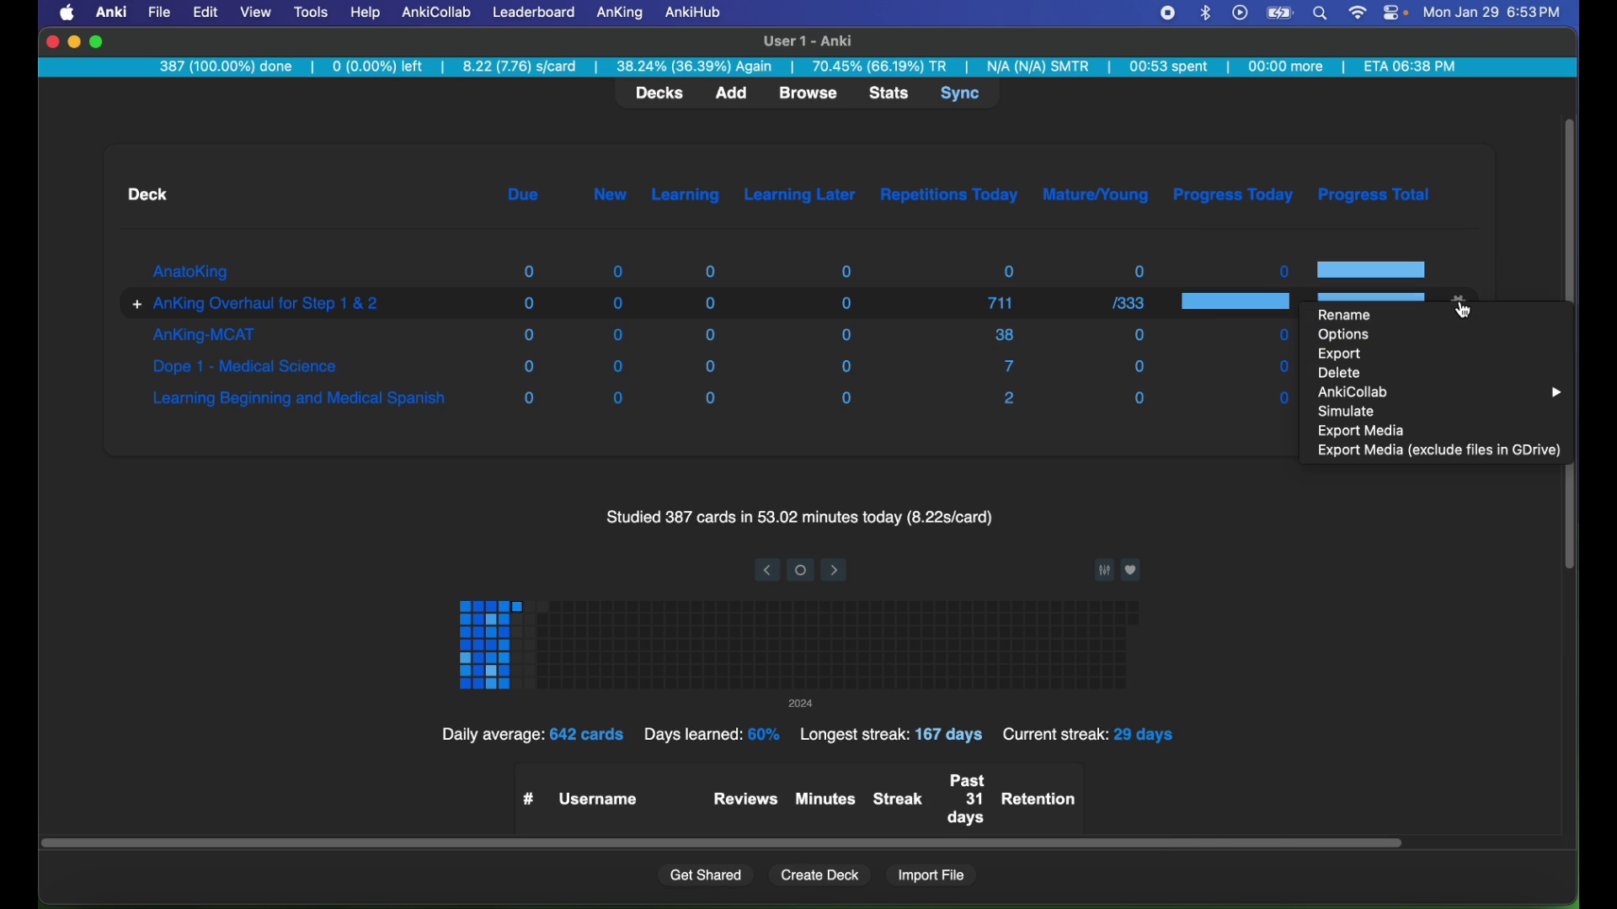
pyautogui.click(1407, 332)
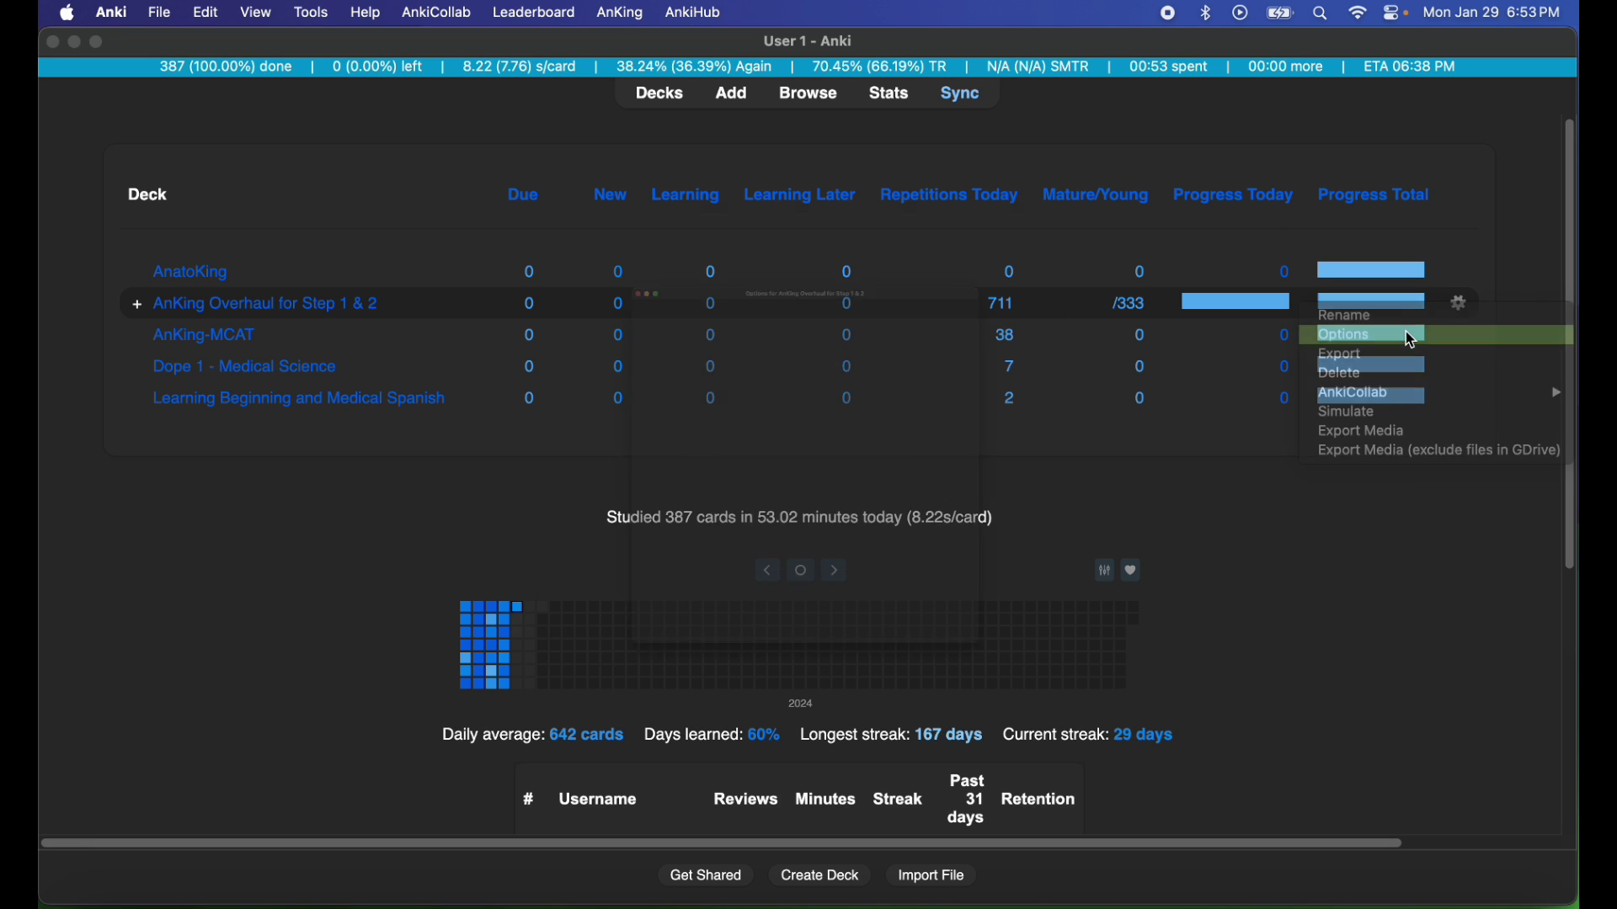
# - Change Desired retention from 0.96 to 0.97
pyautogui.scroll(-15, 983, 517)
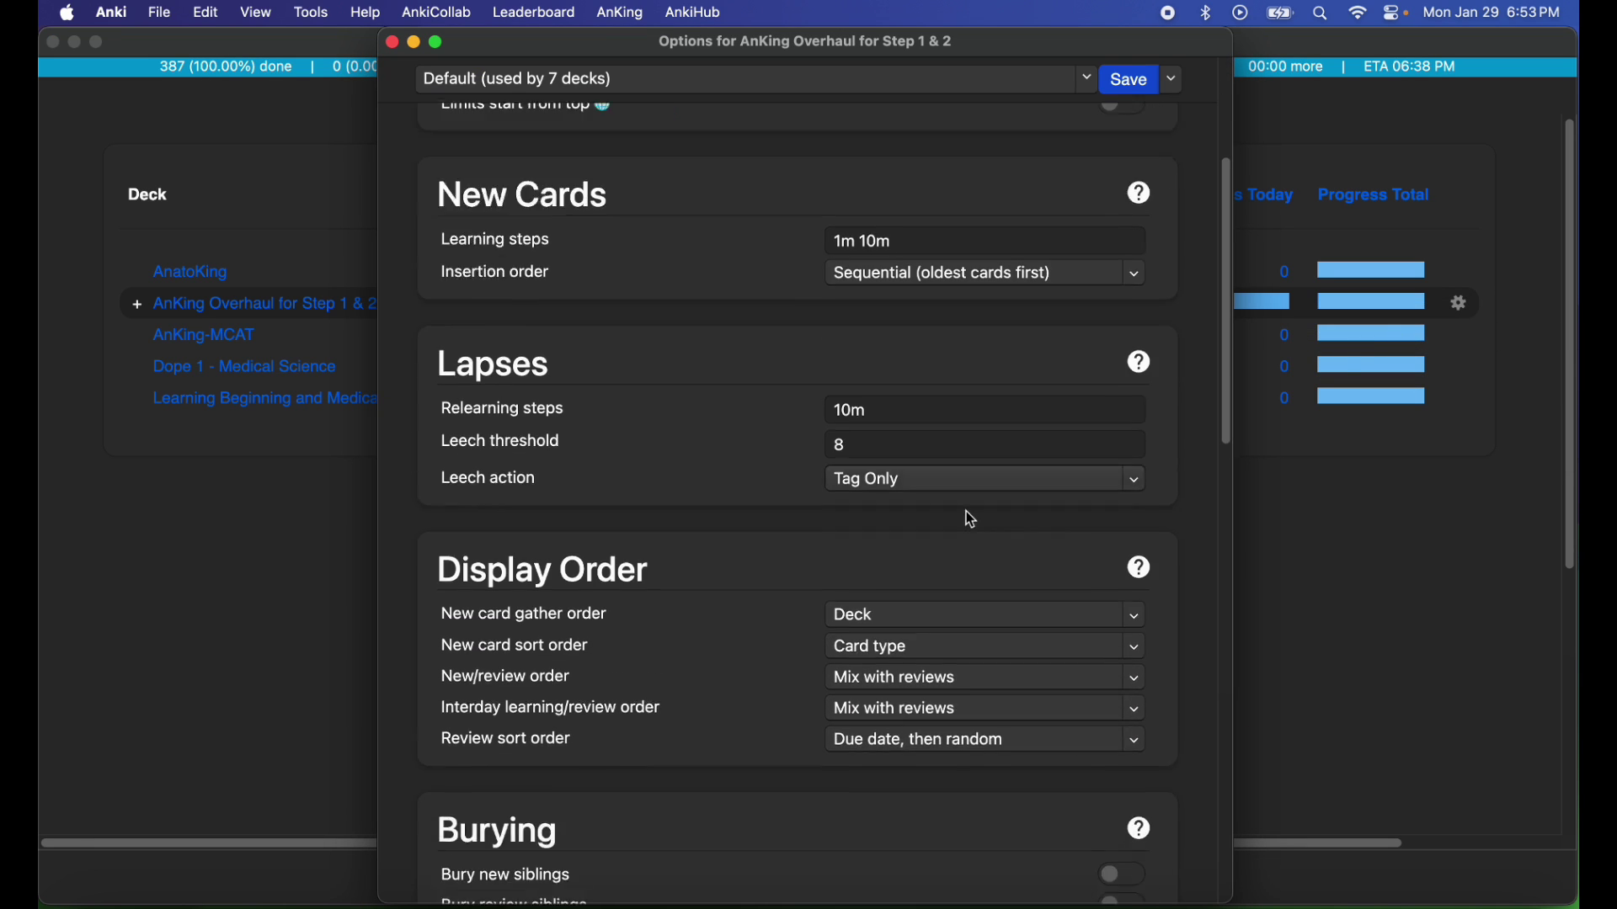
pyautogui.scroll(-10, 966, 512)
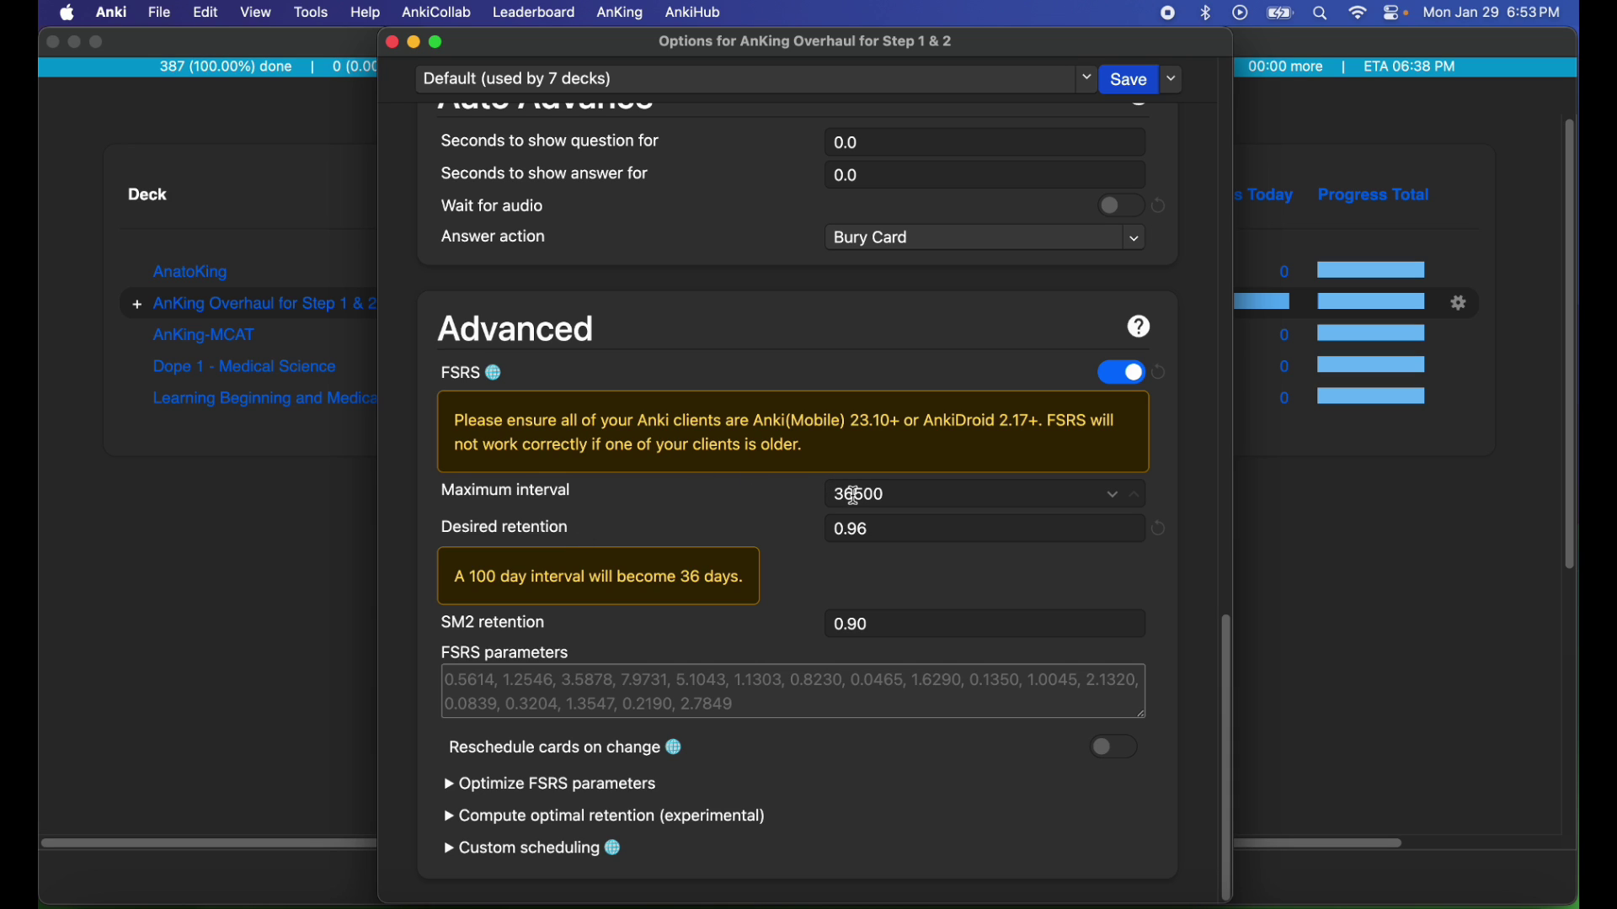
pyautogui.click(886, 531)
pyautogui.press('BackSpace')
pyautogui.write('7')
# - Optimize FSRS parameters from review history, producing new values 0.1000, 0.1211 … 2.7033
pyautogui.click(459, 793)
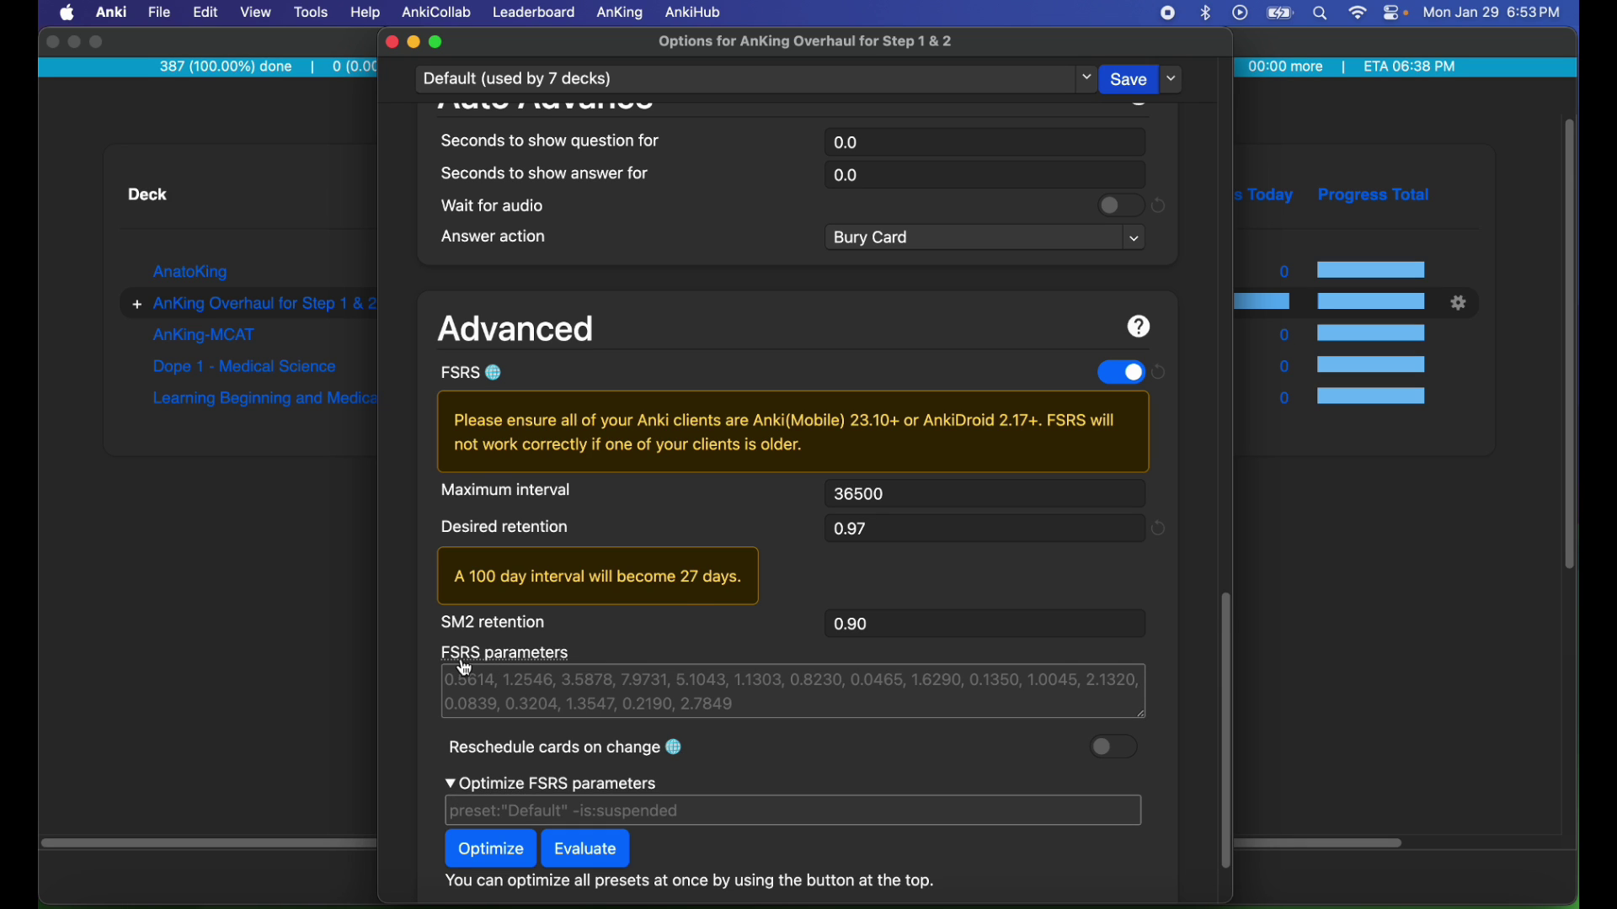
pyautogui.scroll(-2, 571, 692)
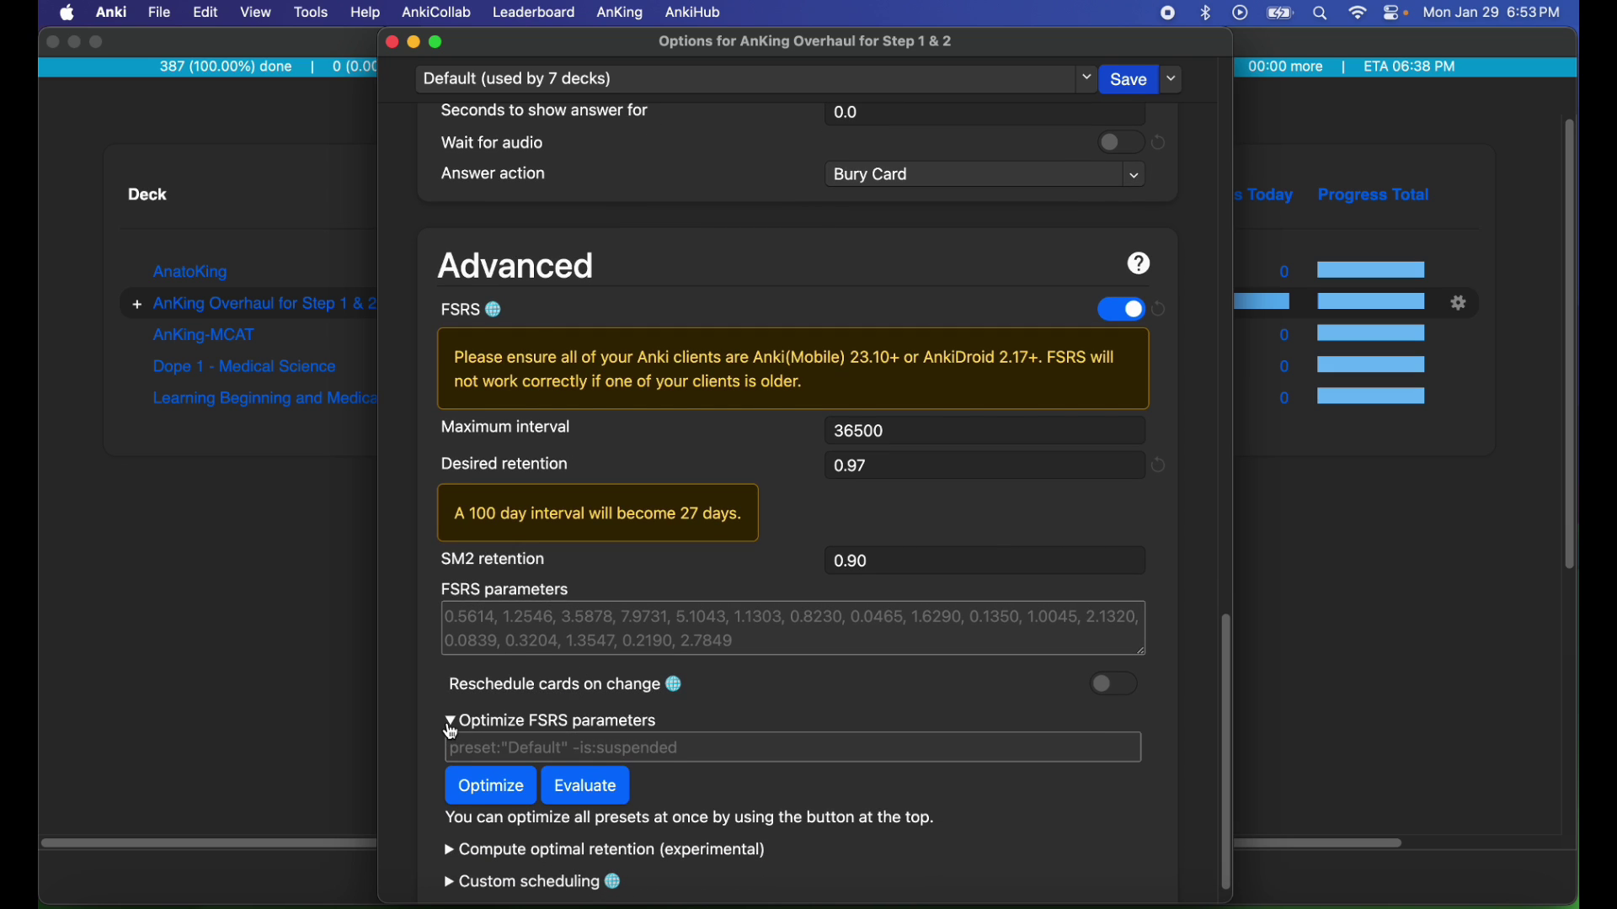
pyautogui.click(447, 724)
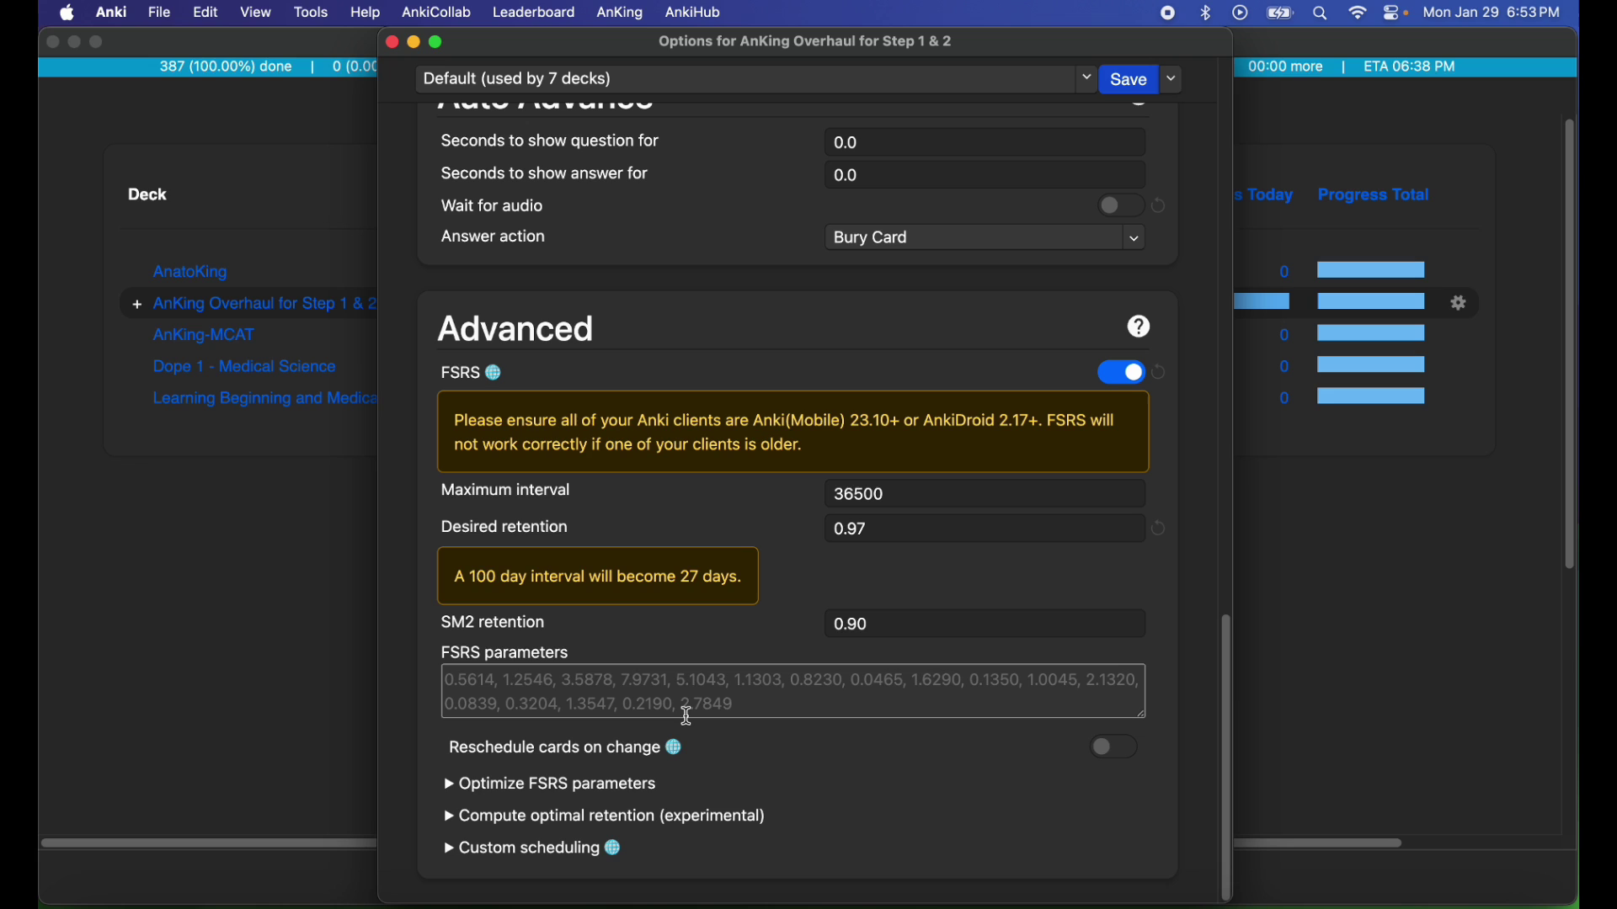
pyautogui.click(456, 787)
pyautogui.scroll(-1, 456, 783)
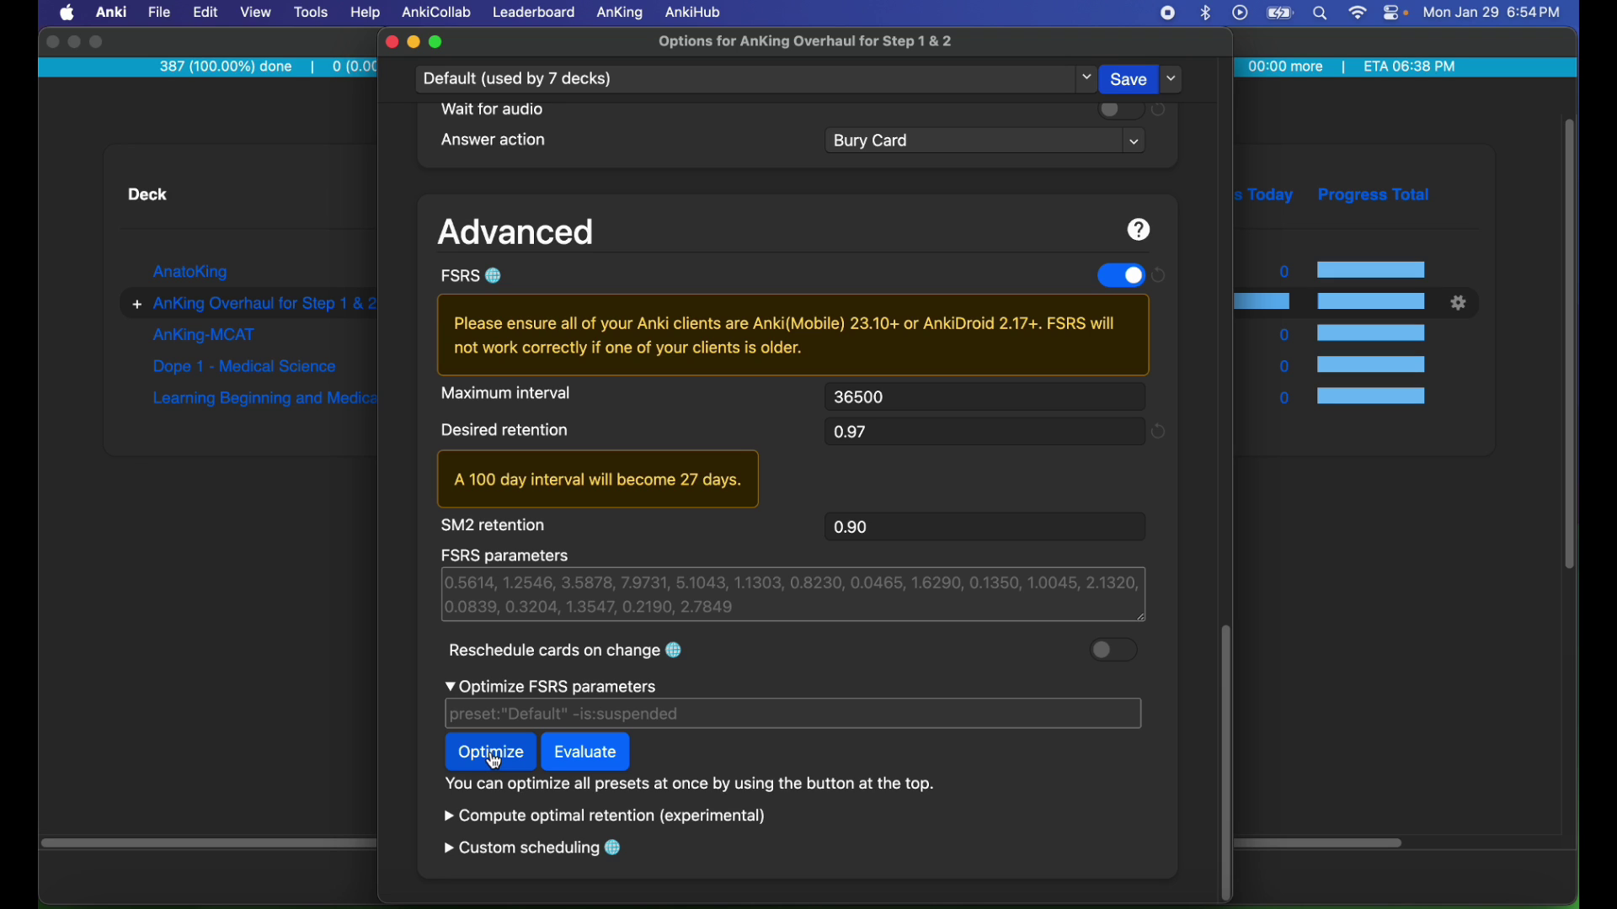
pyautogui.click(494, 762)
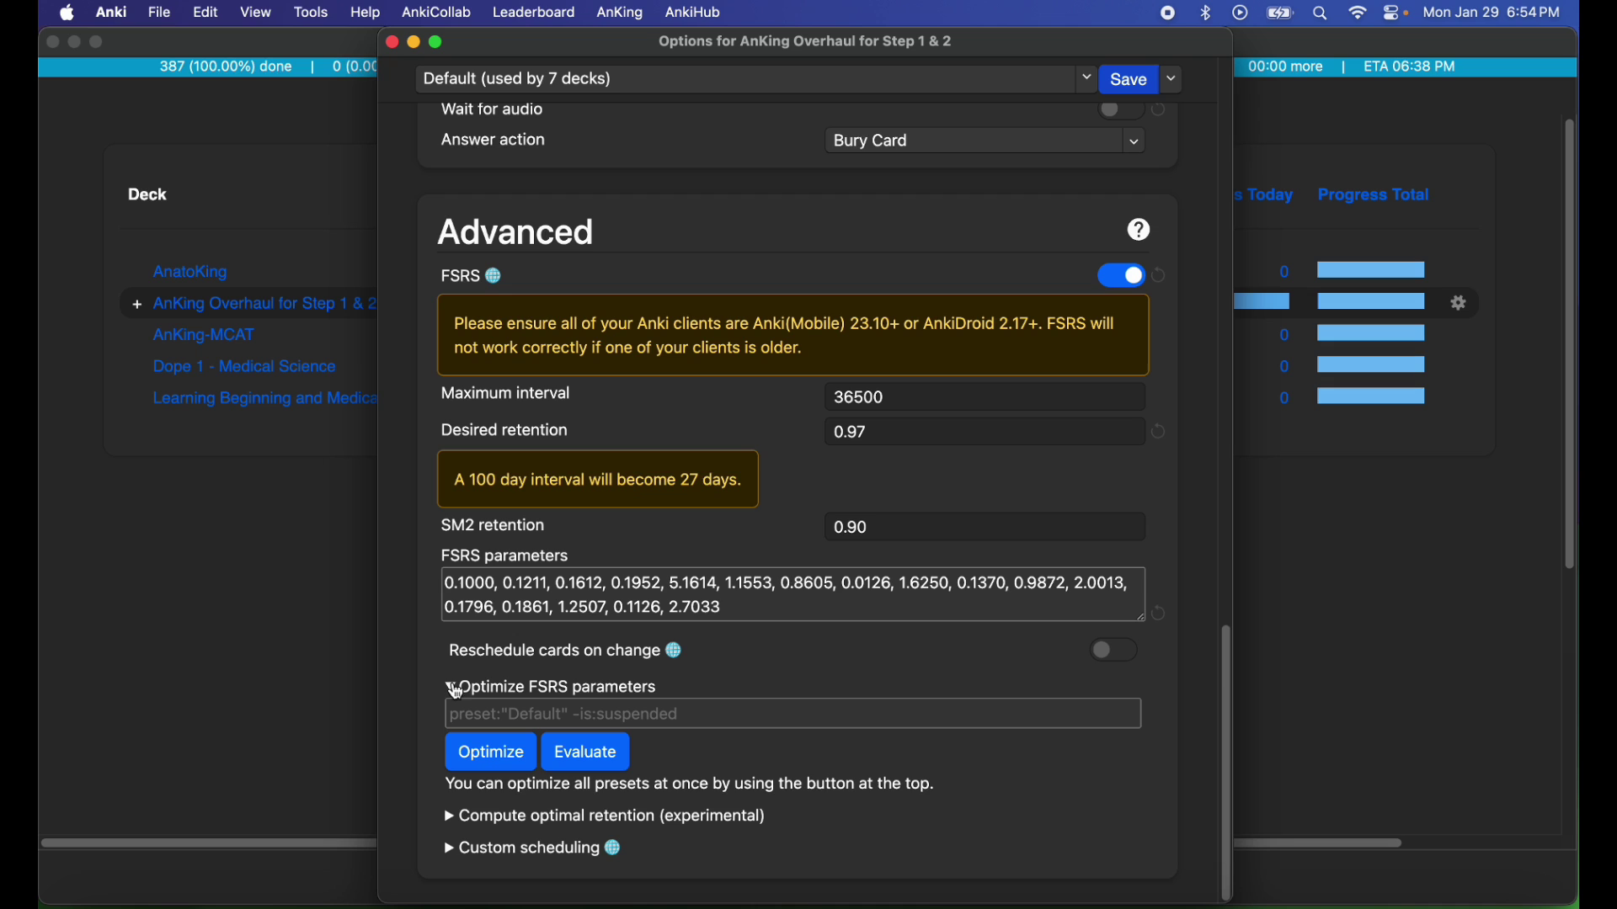
pyautogui.click(450, 687)
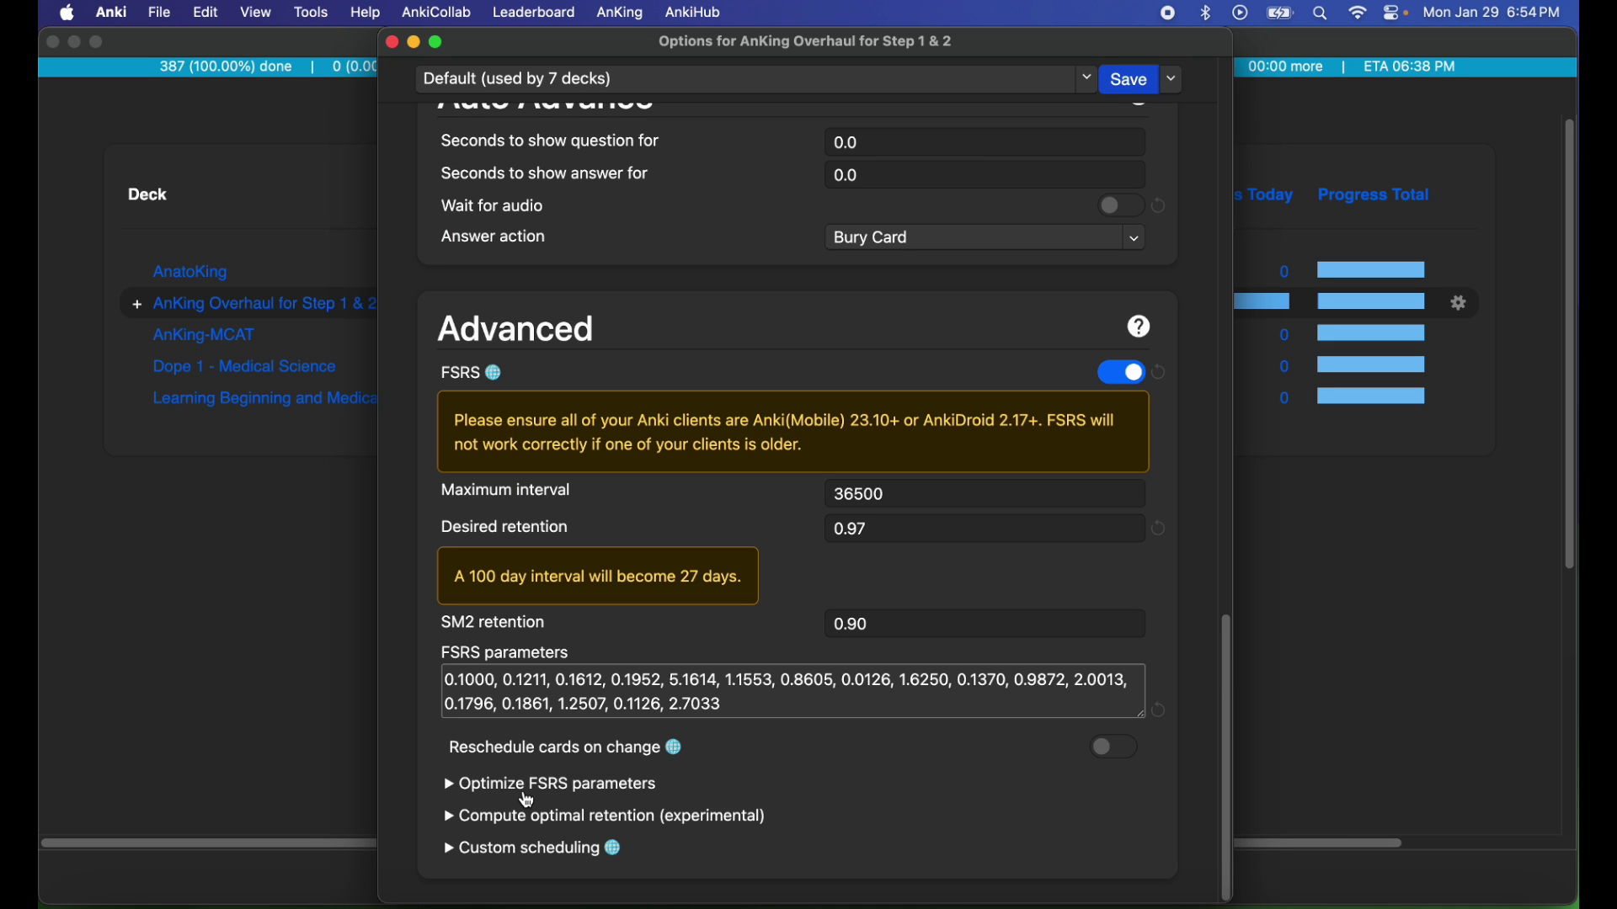
# - Run the optimal retention computation with its default settings
pyautogui.click(456, 821)
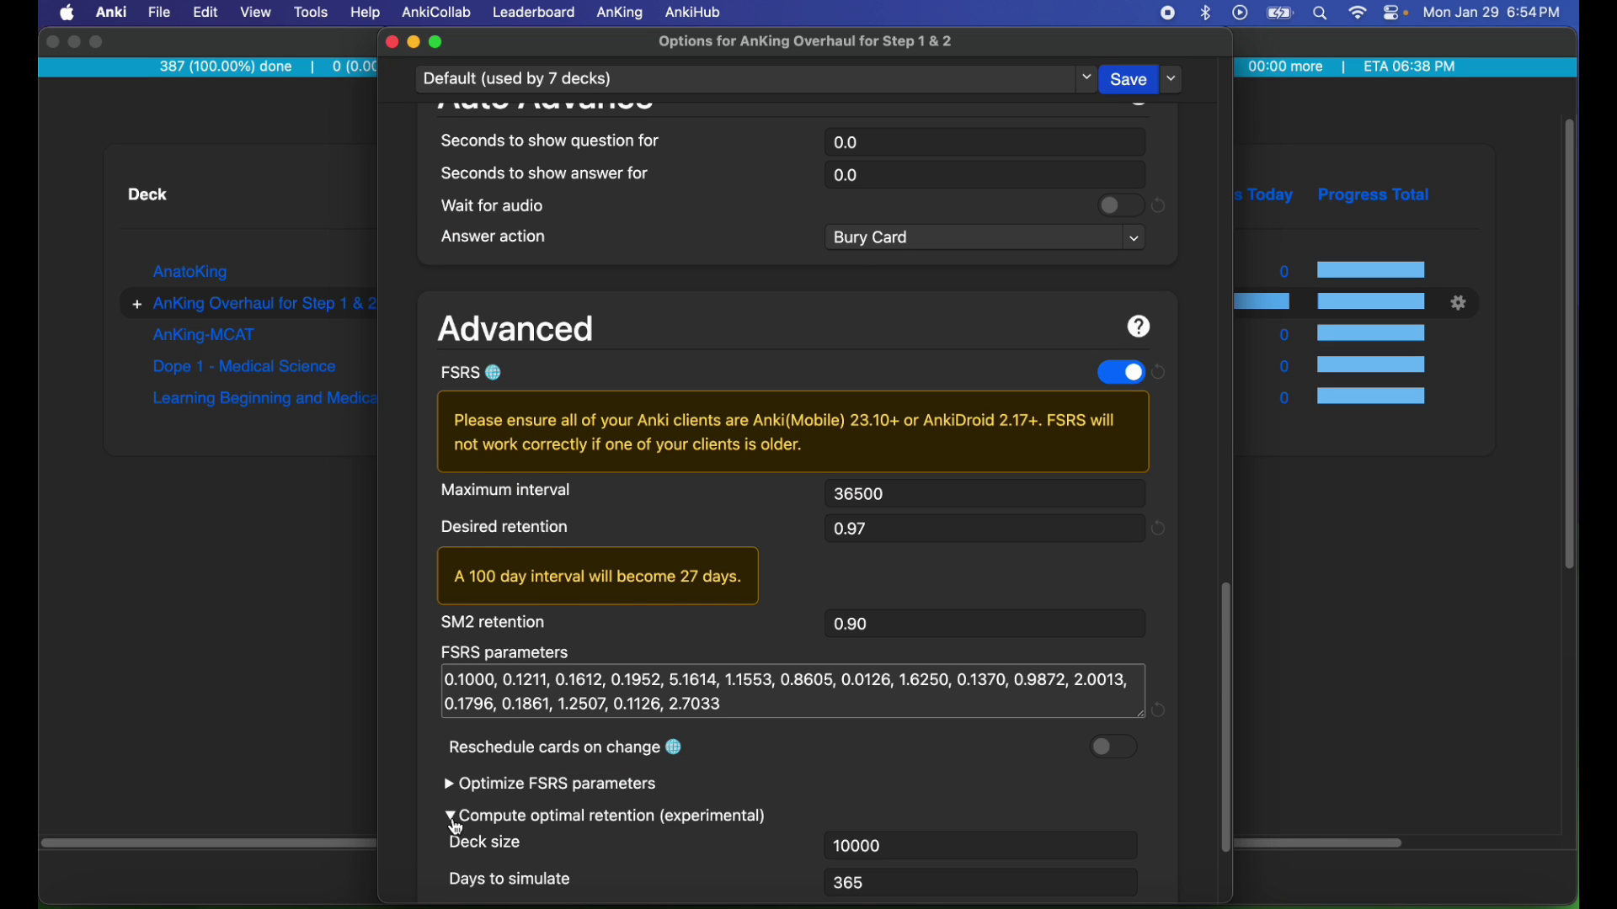
pyautogui.scroll(-3, 522, 791)
pyautogui.click(494, 810)
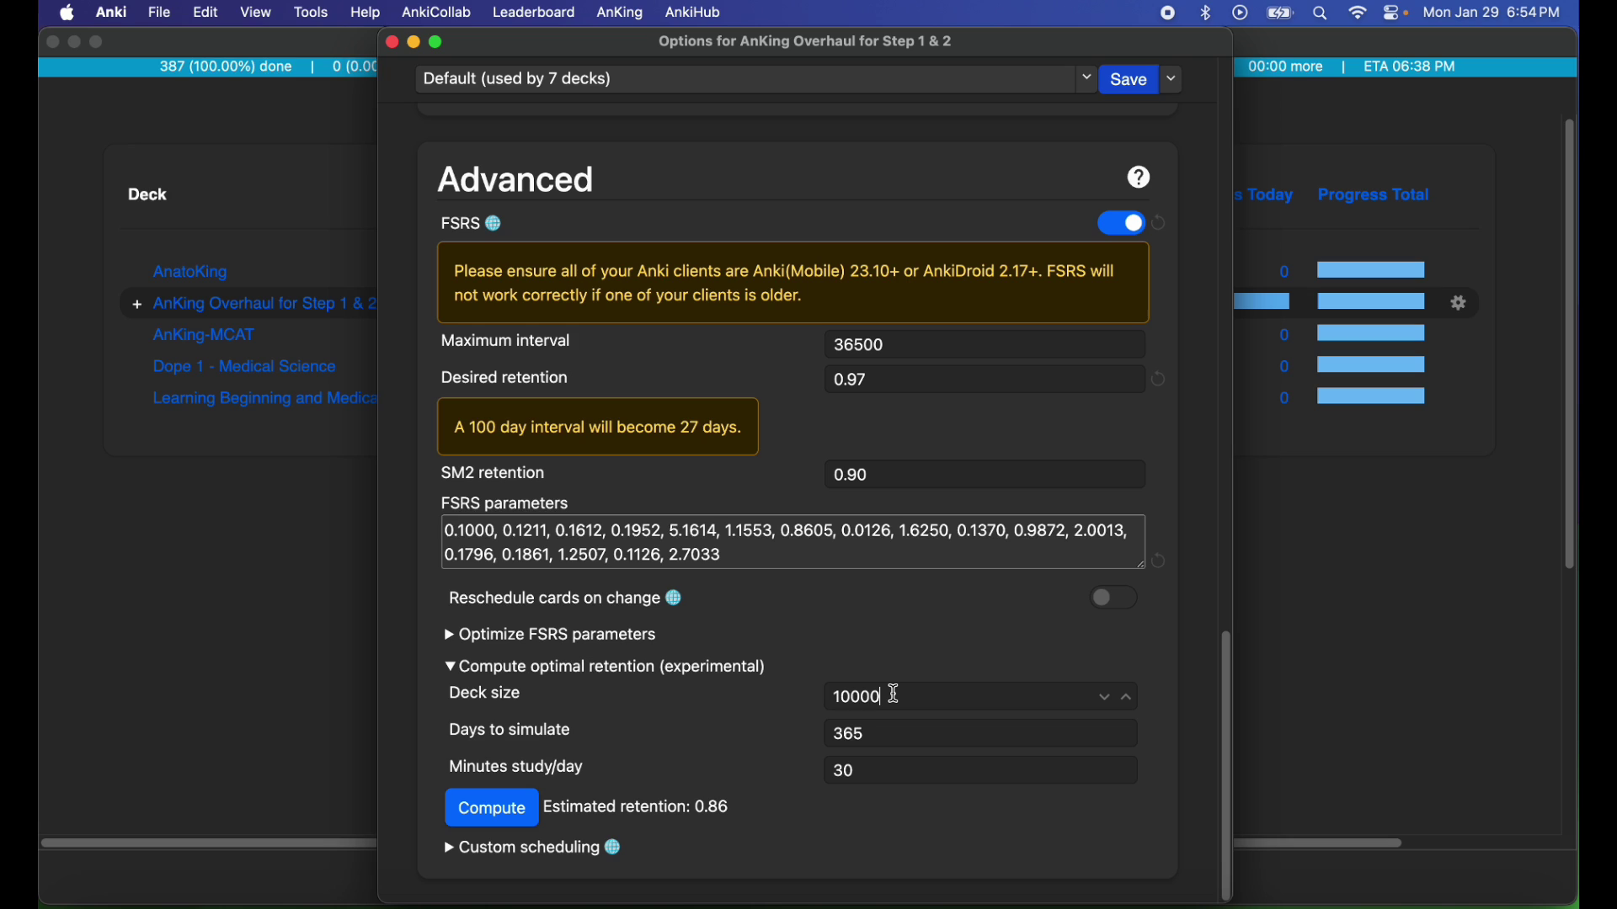
# - Compute optimal retention for a 37000-card deck at 120 minutes of study per day
pyautogui.doubleClick(894, 695)
pyautogui.write('37000')
pyautogui.click(869, 777)
pyautogui.doubleClick(869, 777)
pyautogui.write('120')
pyautogui.click(506, 808)
# - Recompute optimal retention with 30 minutes per day, getting an estimate of 0.86
pyautogui.scroll(10, 774, 724)
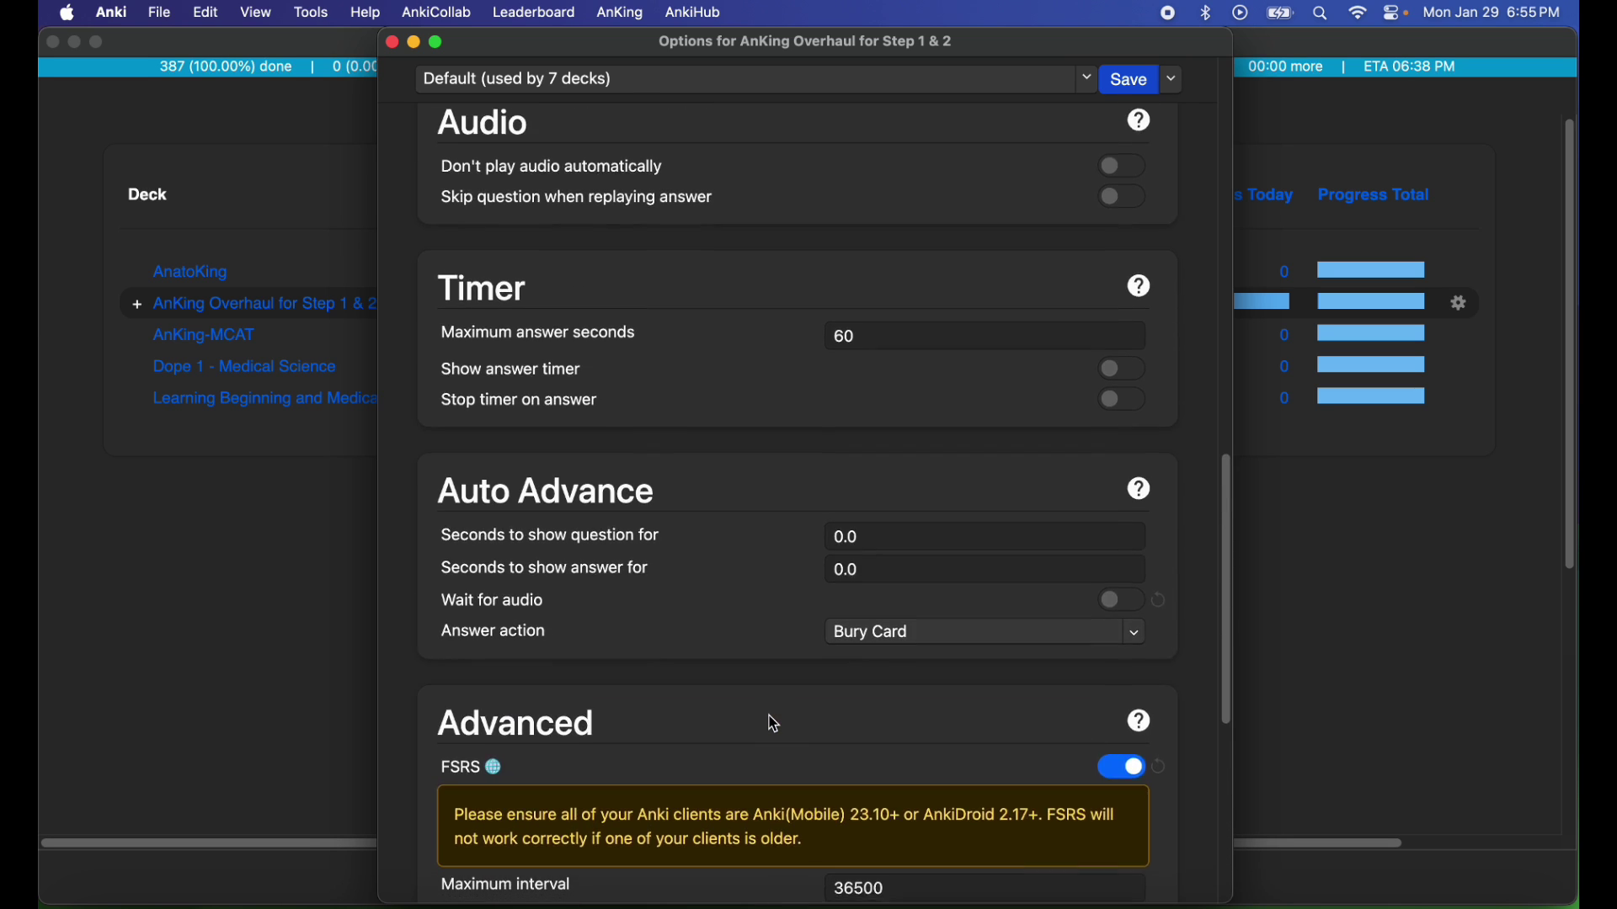
pyautogui.scroll(-6, 773, 724)
pyautogui.scroll(-3, 773, 726)
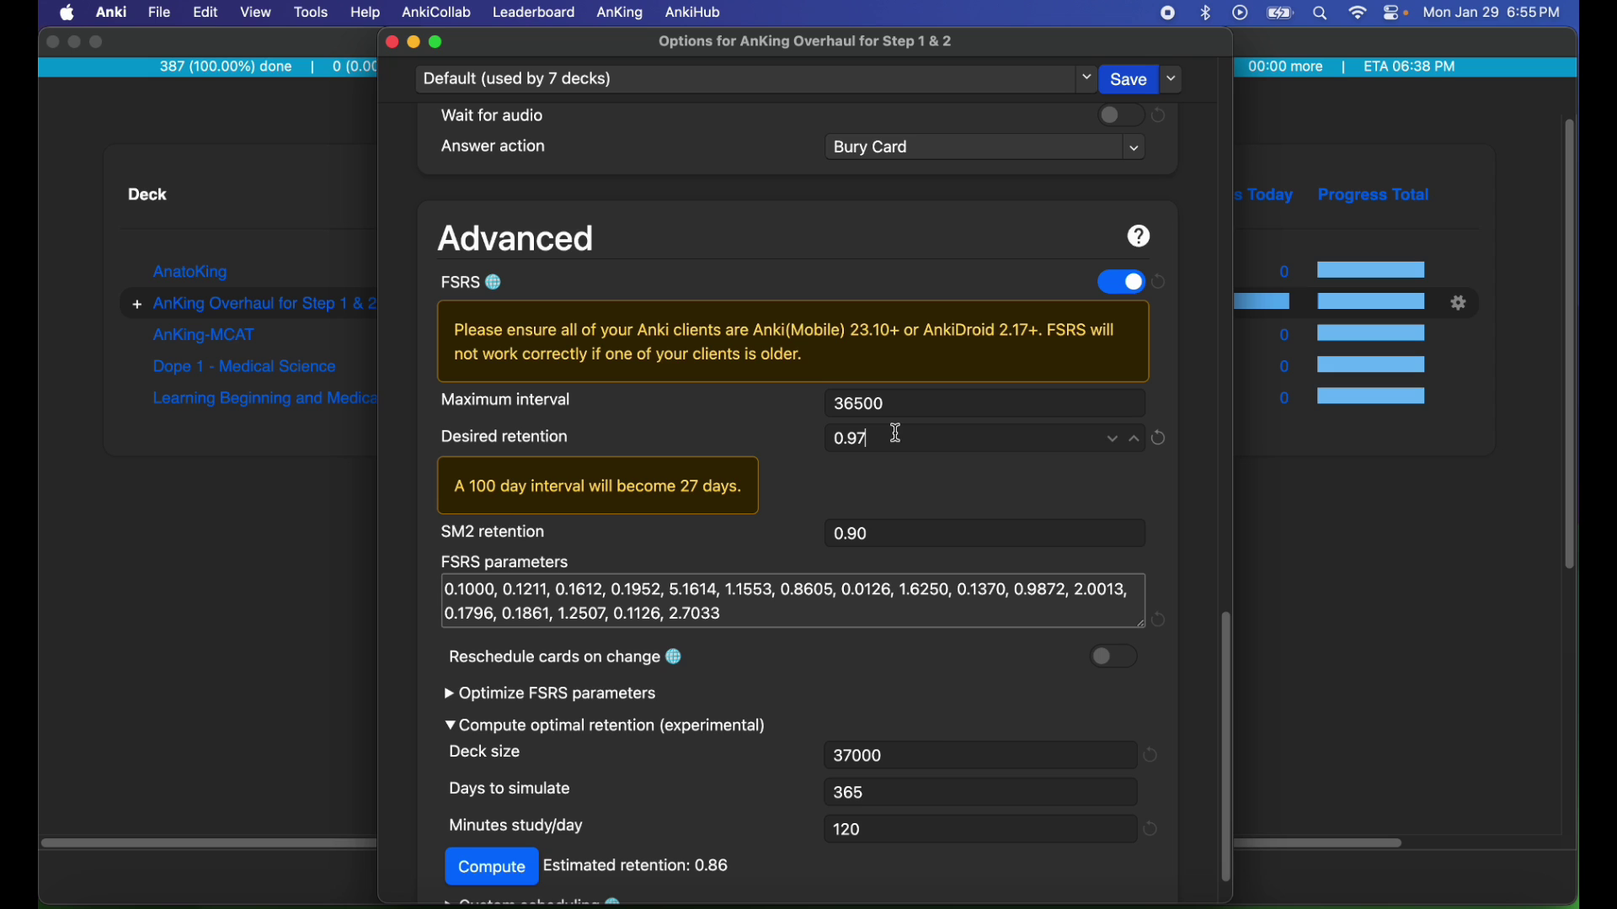
pyautogui.doubleClick(883, 830)
pyautogui.write('30')
pyautogui.click(527, 871)
pyautogui.scroll(-2, 596, 812)
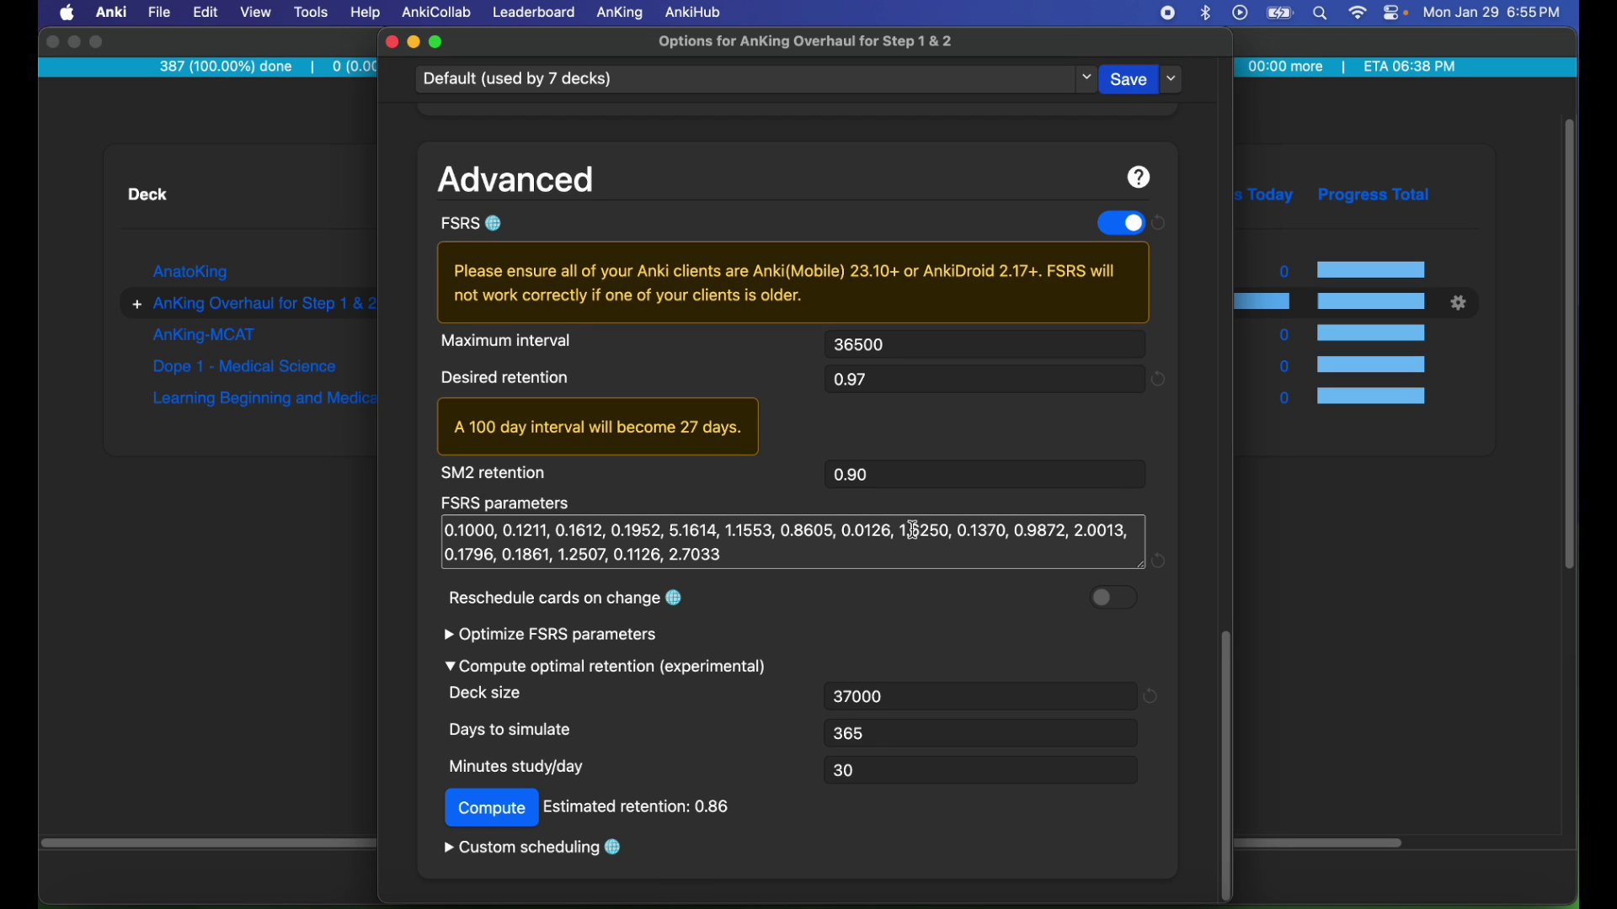
pyautogui.moveTo(889, 378); pyautogui.dragTo(810, 383)
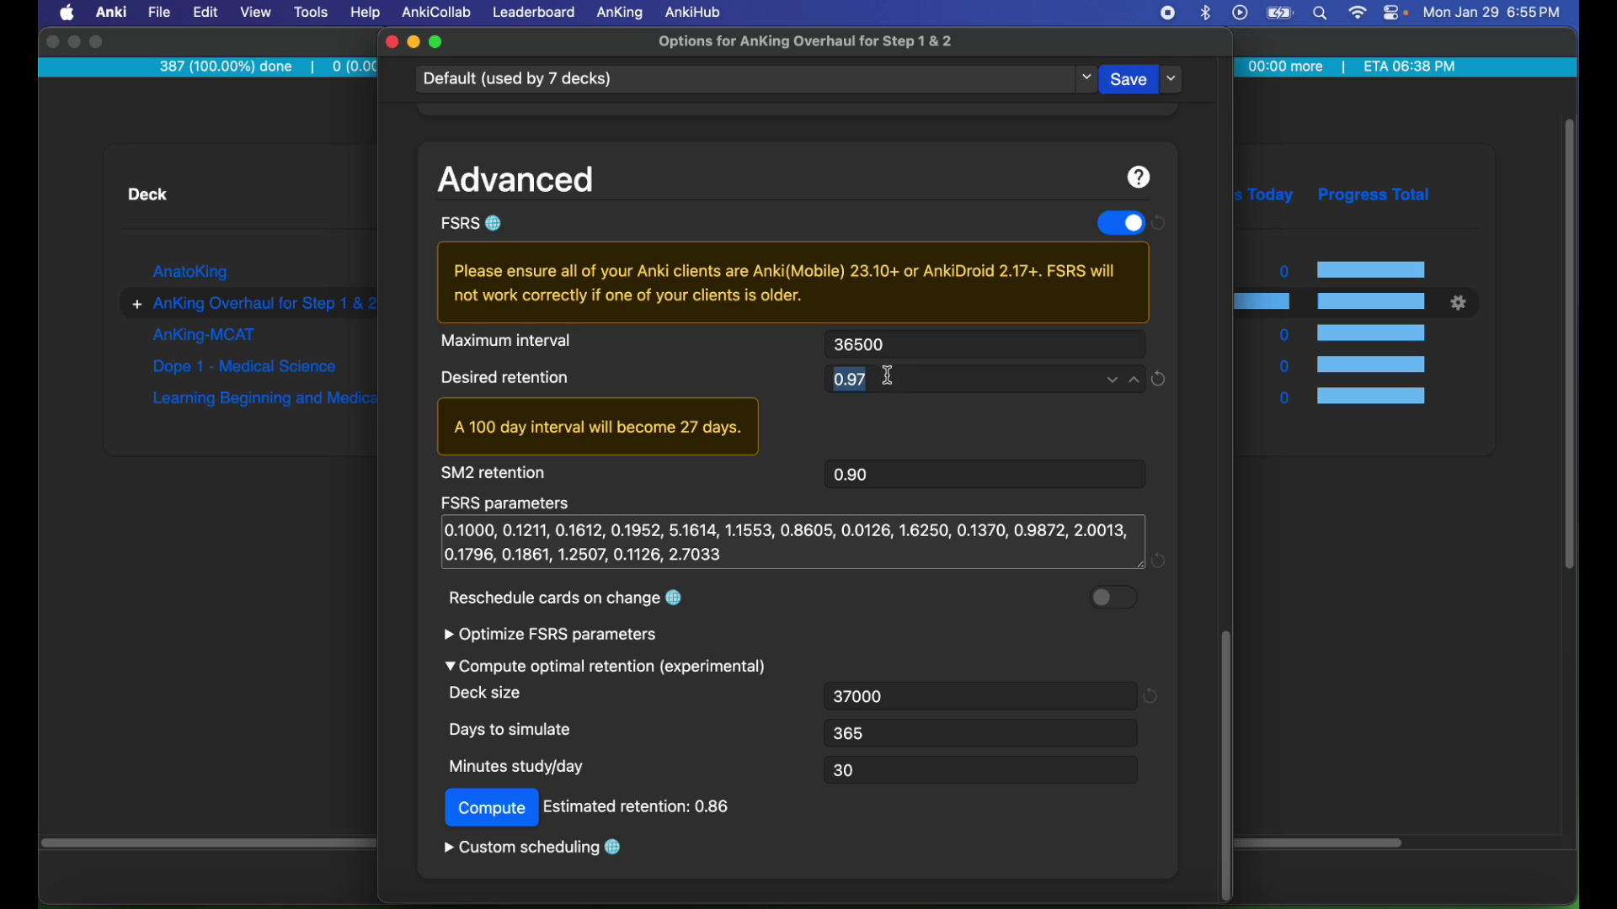
# - Change desired retention from 0.97 to 0.86, enable Reschedule cards on change, and save
pyautogui.click(885, 378)
pyautogui.press('BackSpace')
pyautogui.press('BackSpace')
pyautogui.write('86')
pyautogui.click(1109, 599)
pyautogui.scroll(-3, 974, 686)
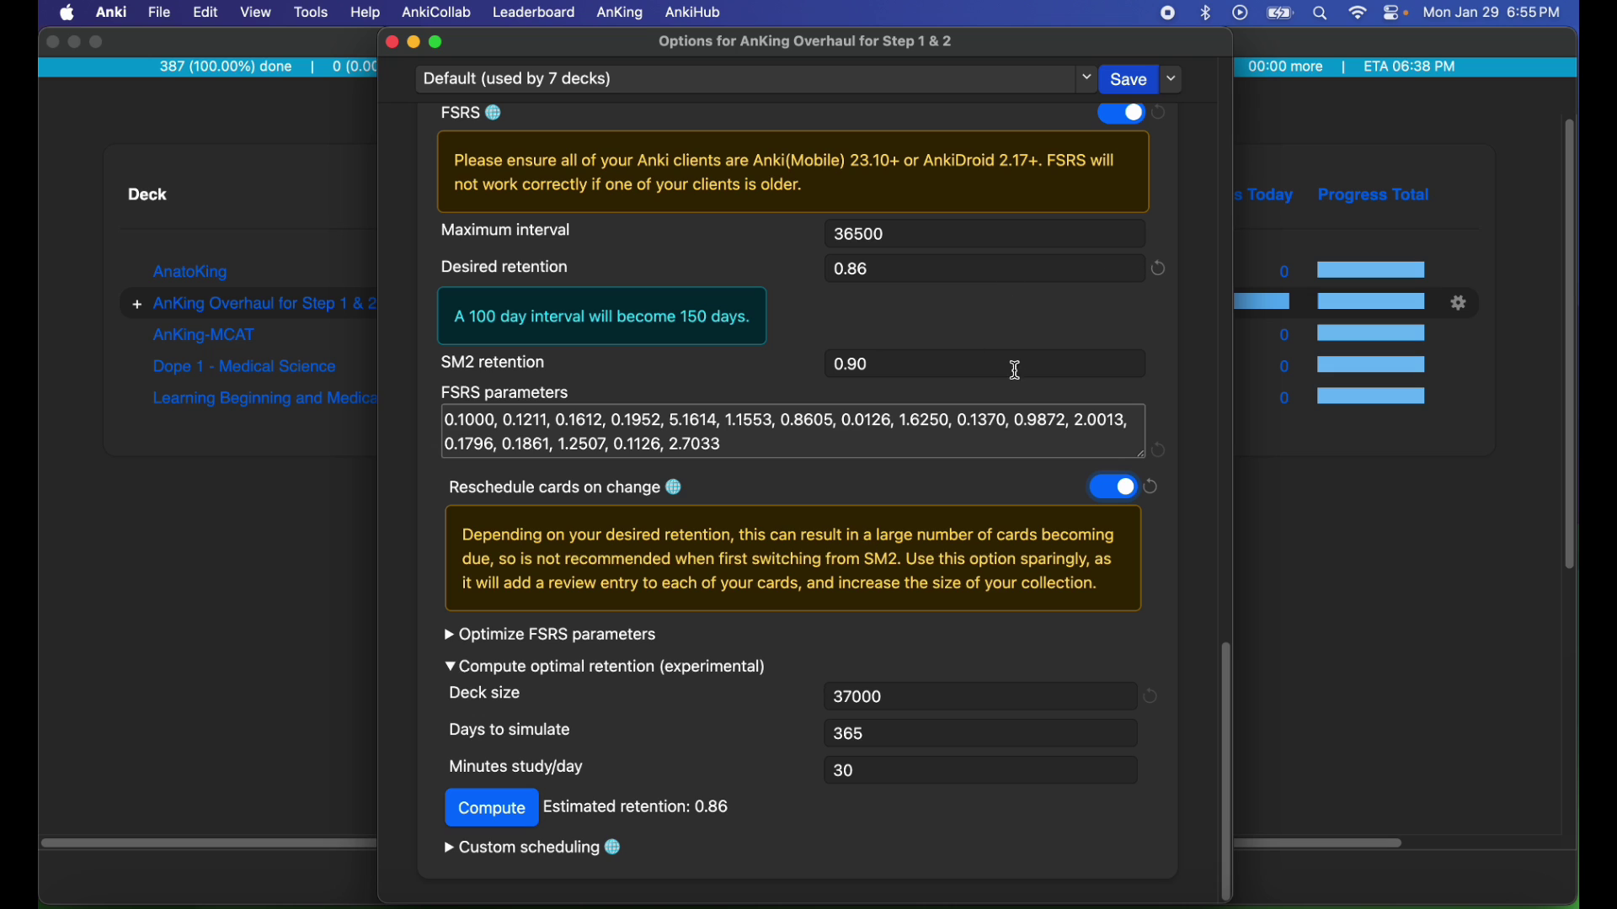
pyautogui.click(1125, 90)
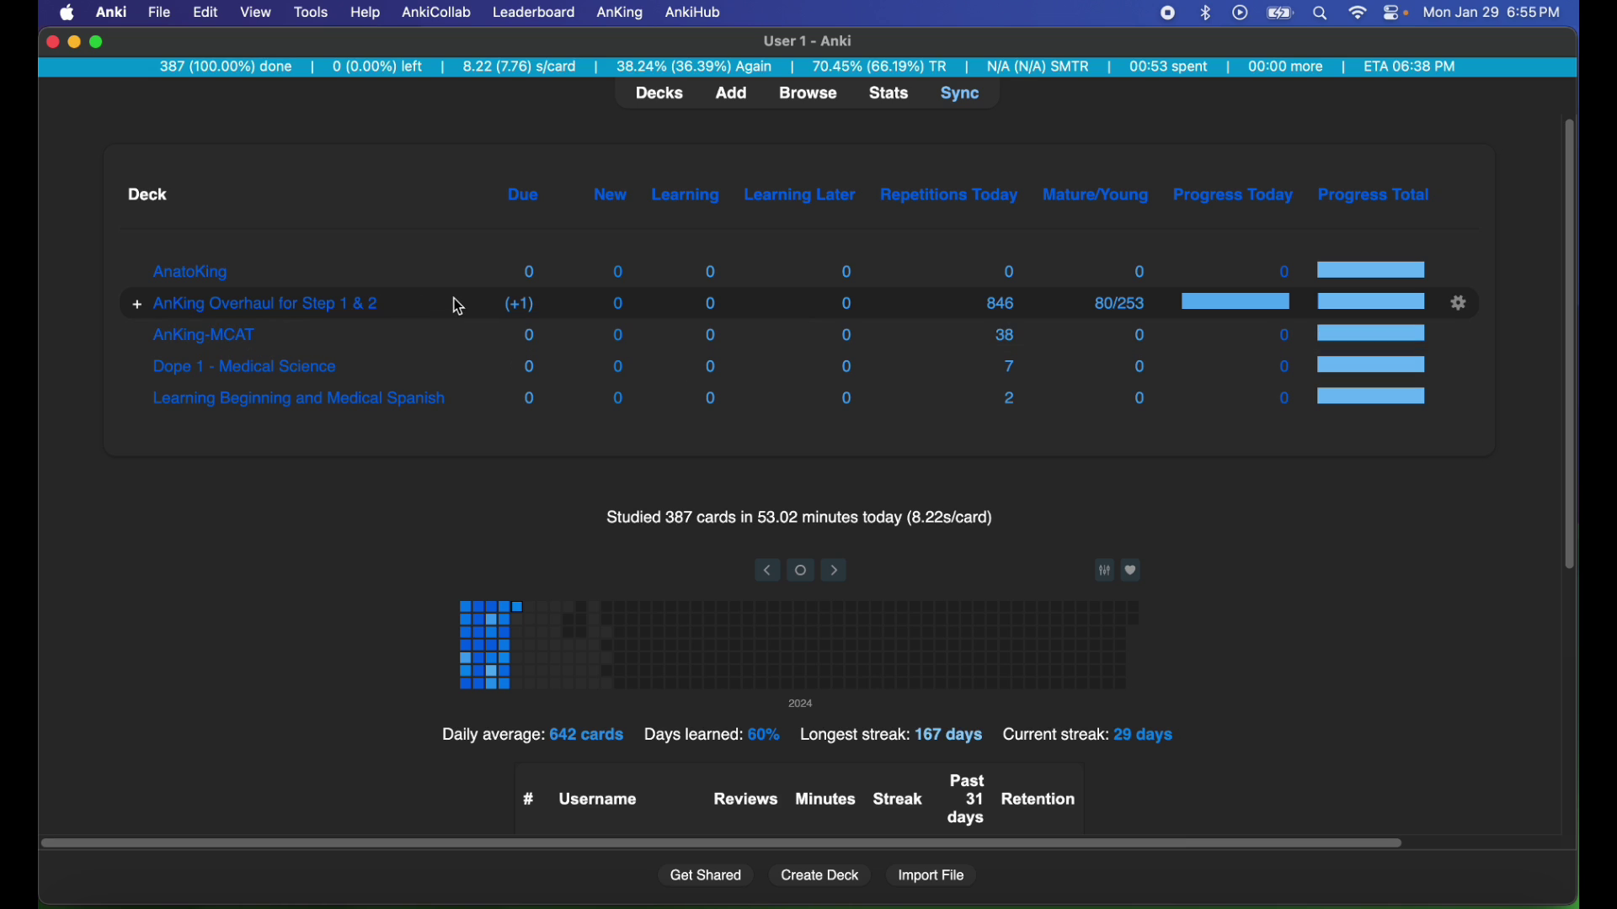
# - Use Custom Study to increase today's review card limit for AnKing Overhaul by 1
pyautogui.click(326, 307)
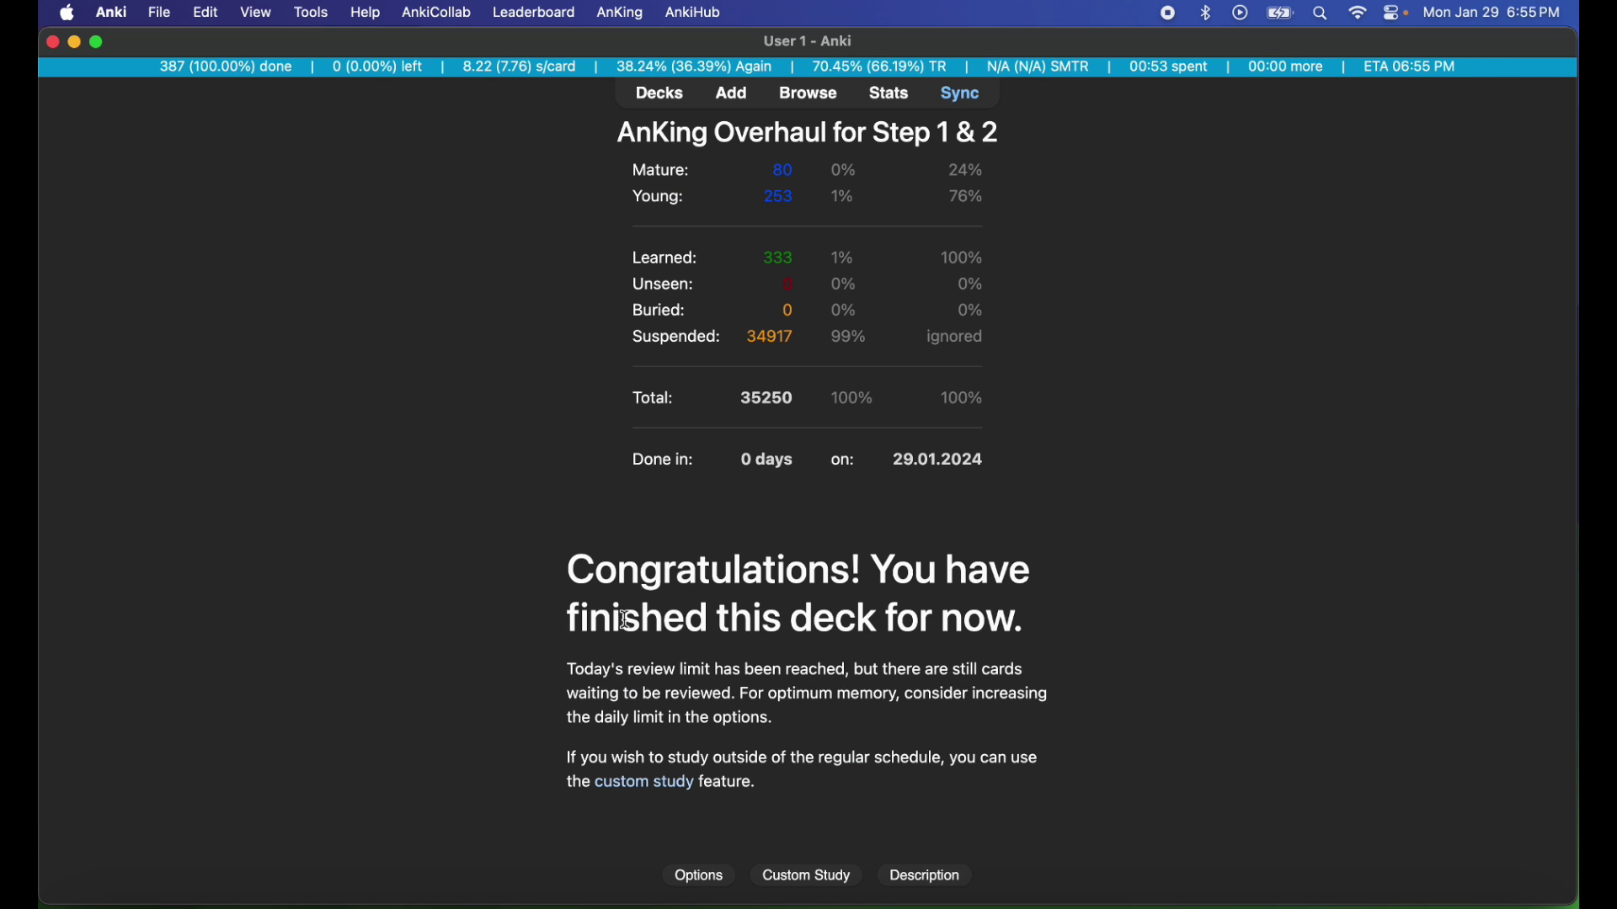
pyautogui.click(830, 884)
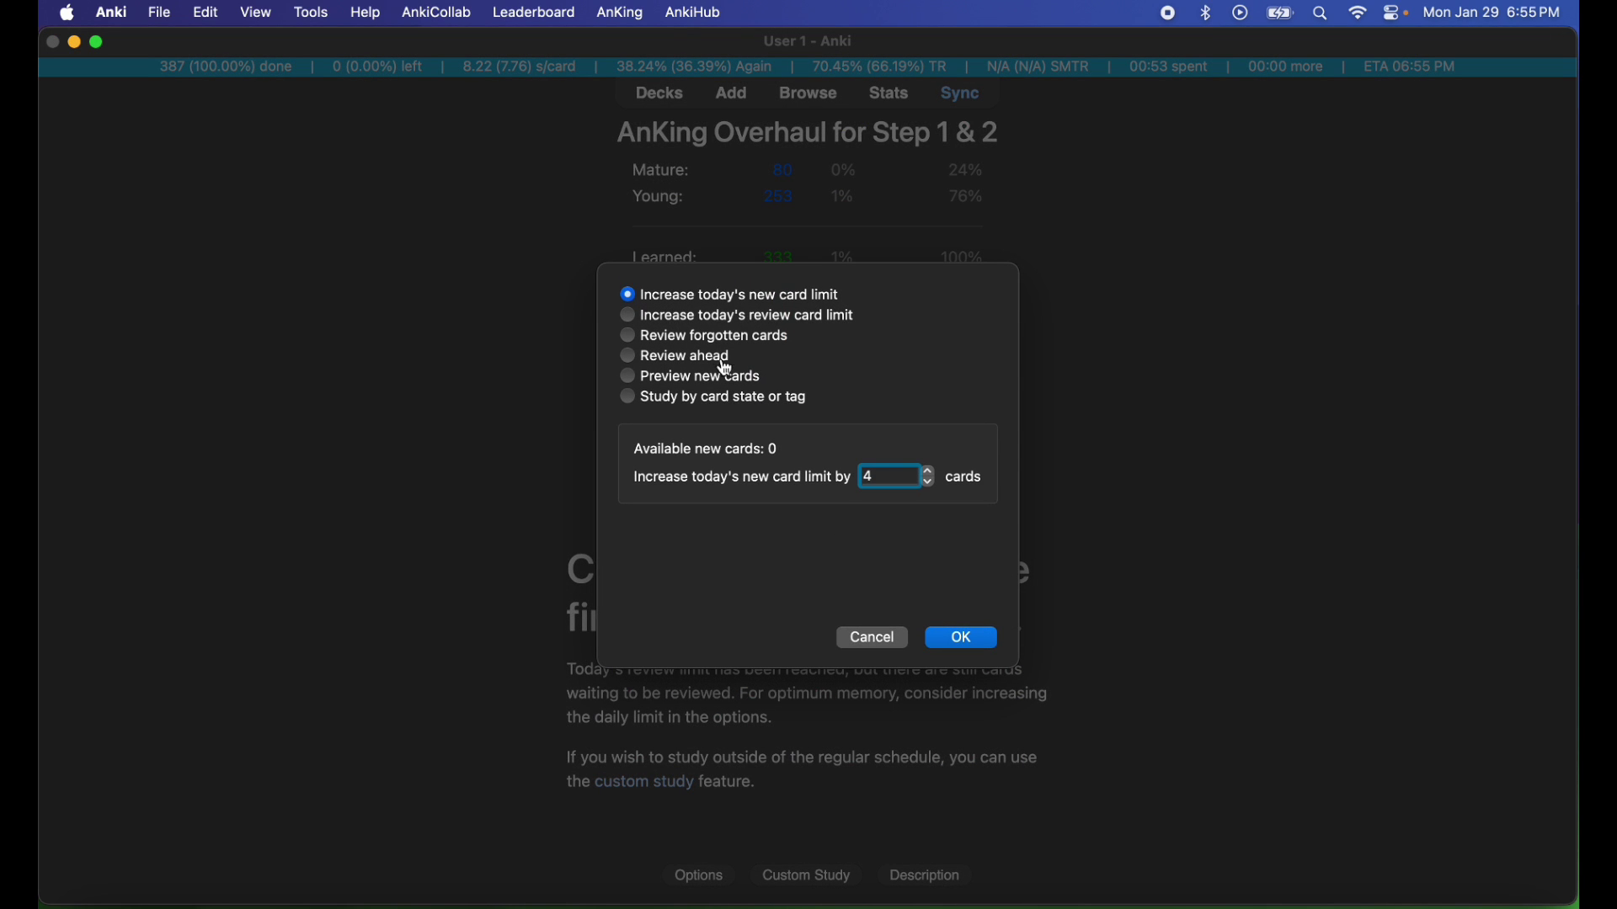
pyautogui.click(732, 318)
pyautogui.doubleClick(880, 474)
pyautogui.press('BackSpace')
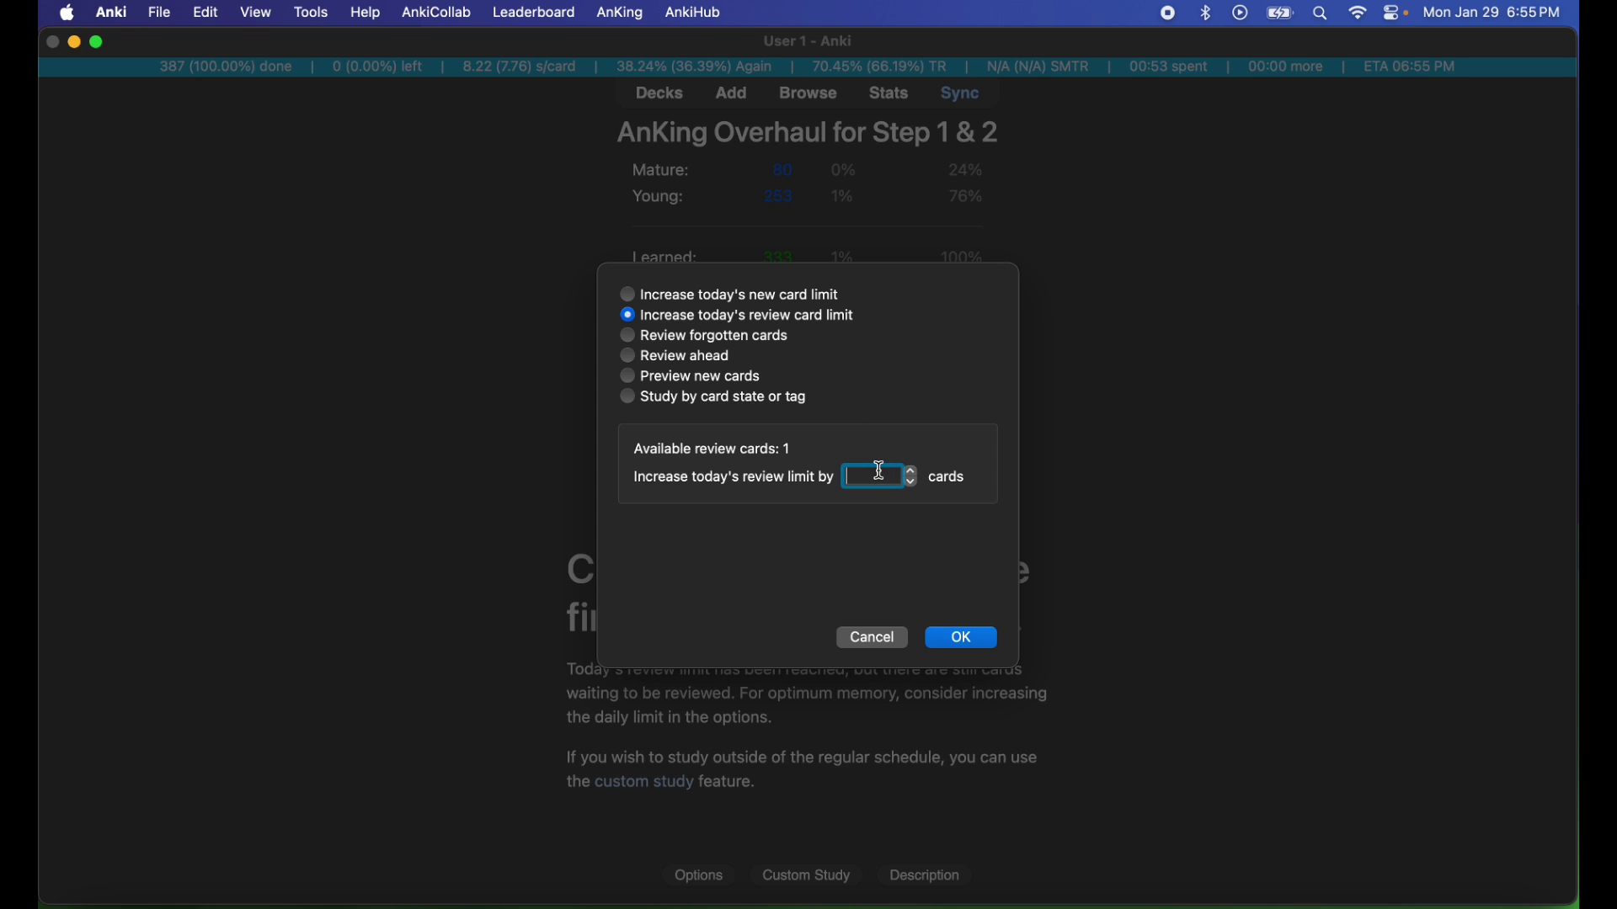
pyautogui.write('1')
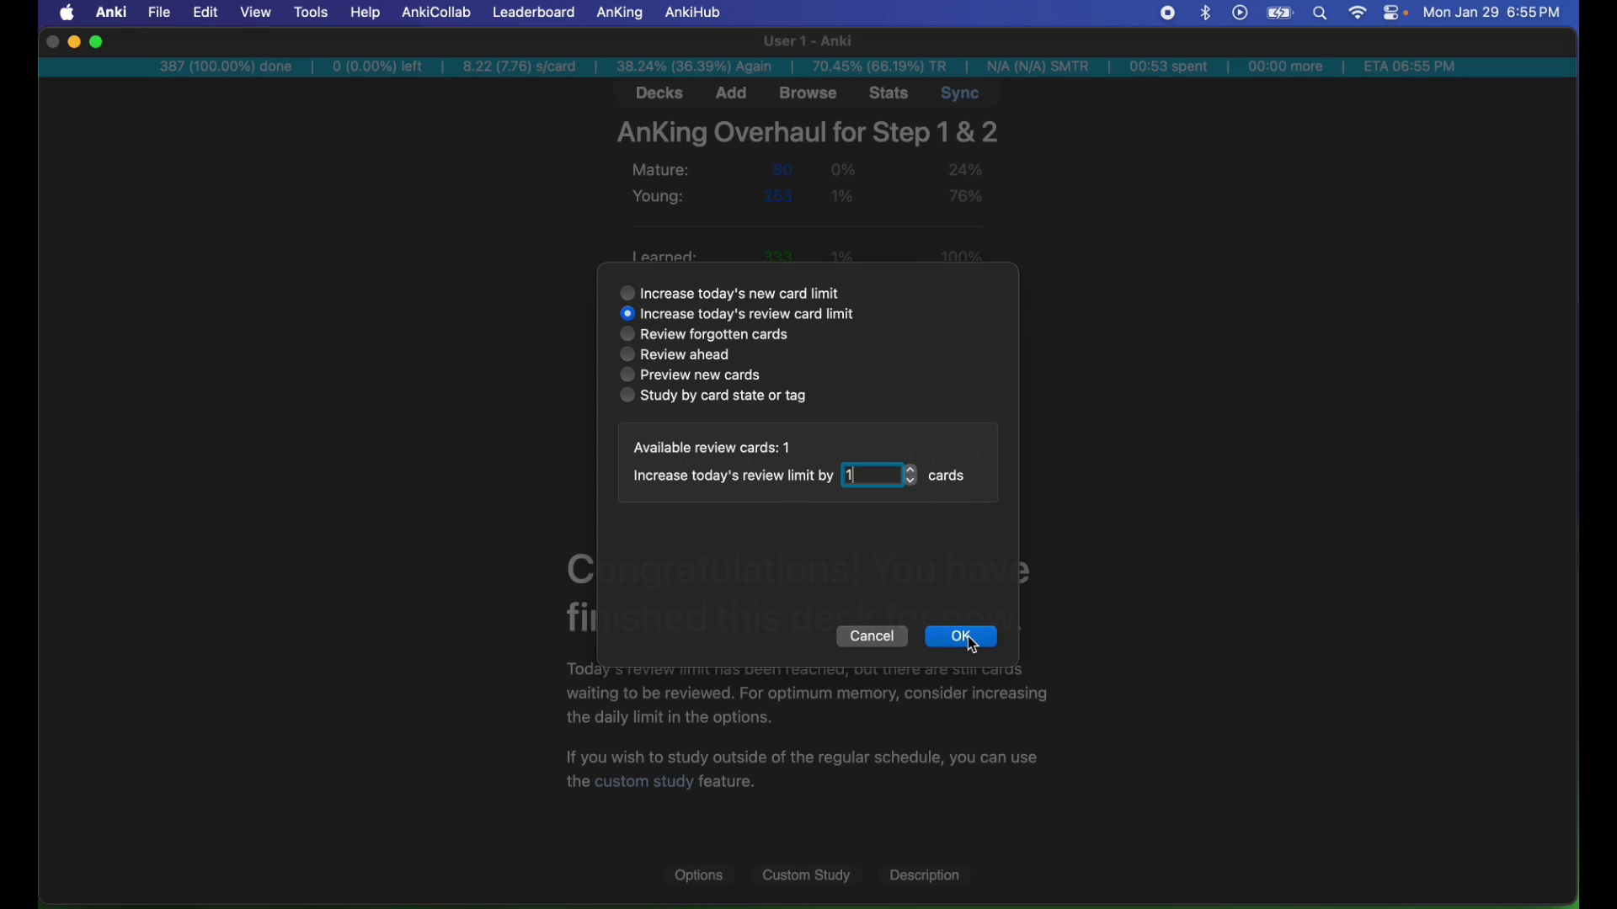
pyautogui.click(964, 642)
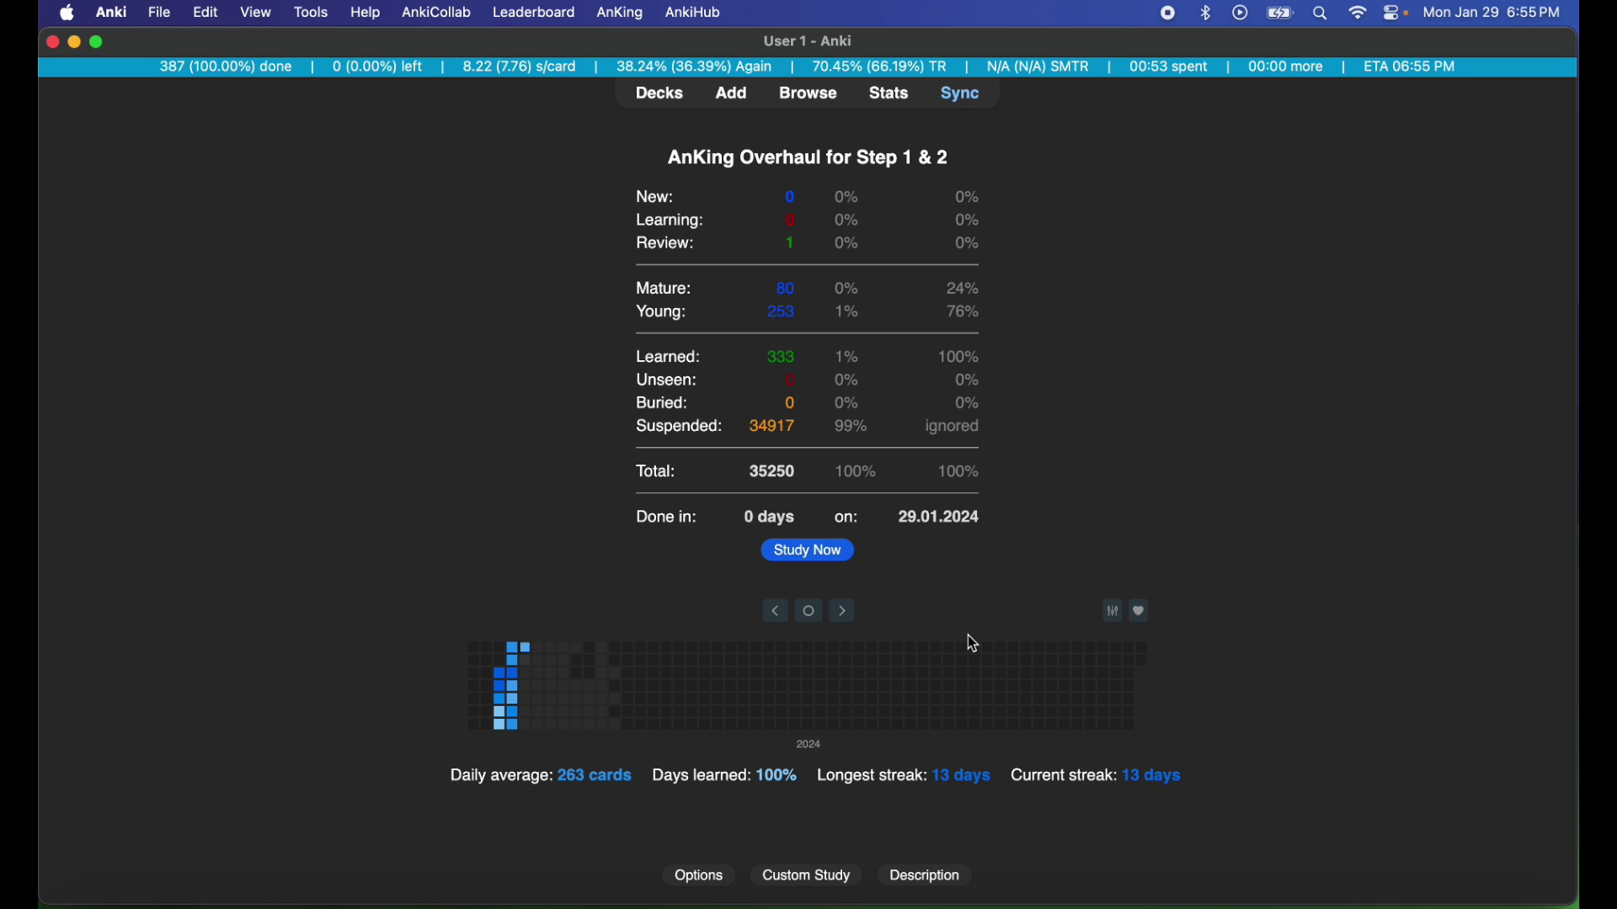
# - Study the due Down syndrome cloze card, reveal its answer, and rate it Good
pyautogui.press('s')
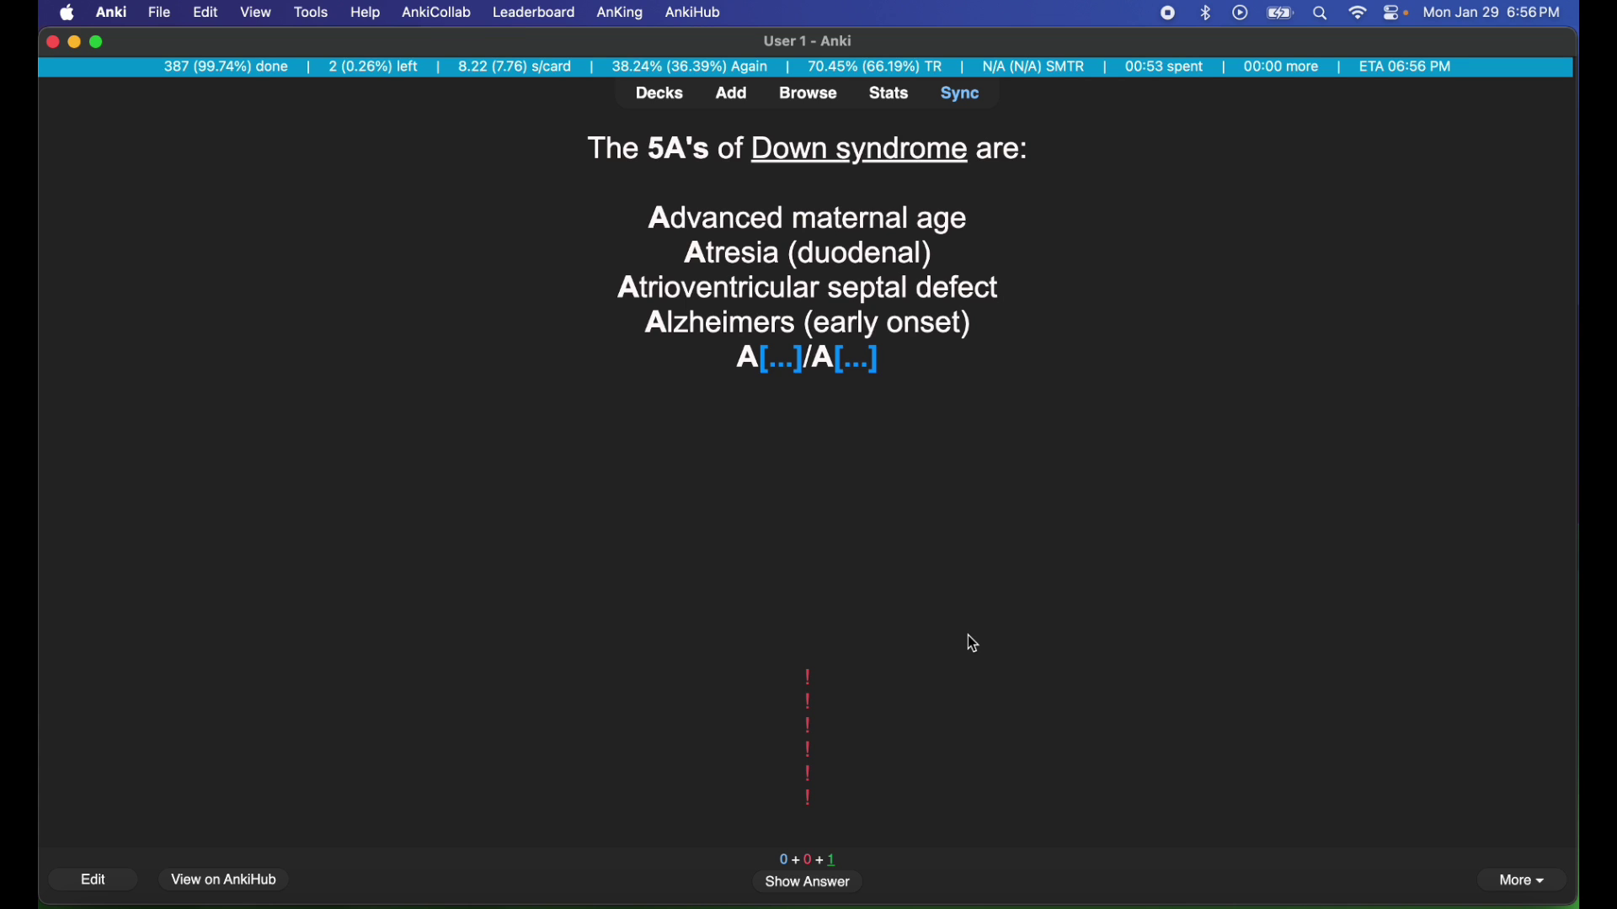
pyautogui.press('space')
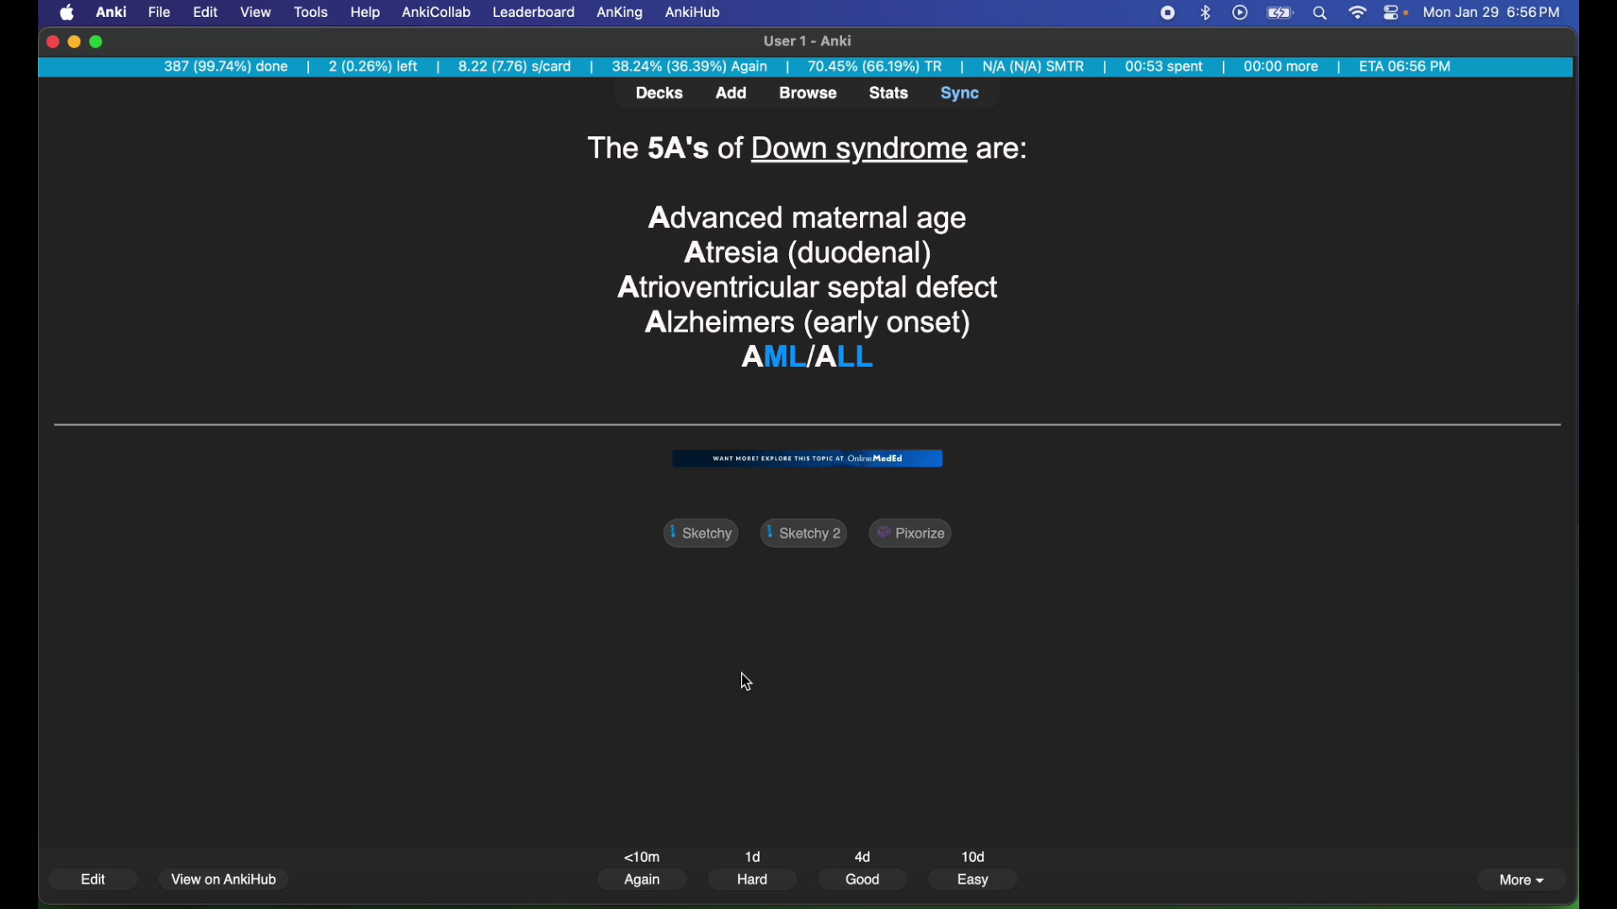
pyautogui.click(850, 889)
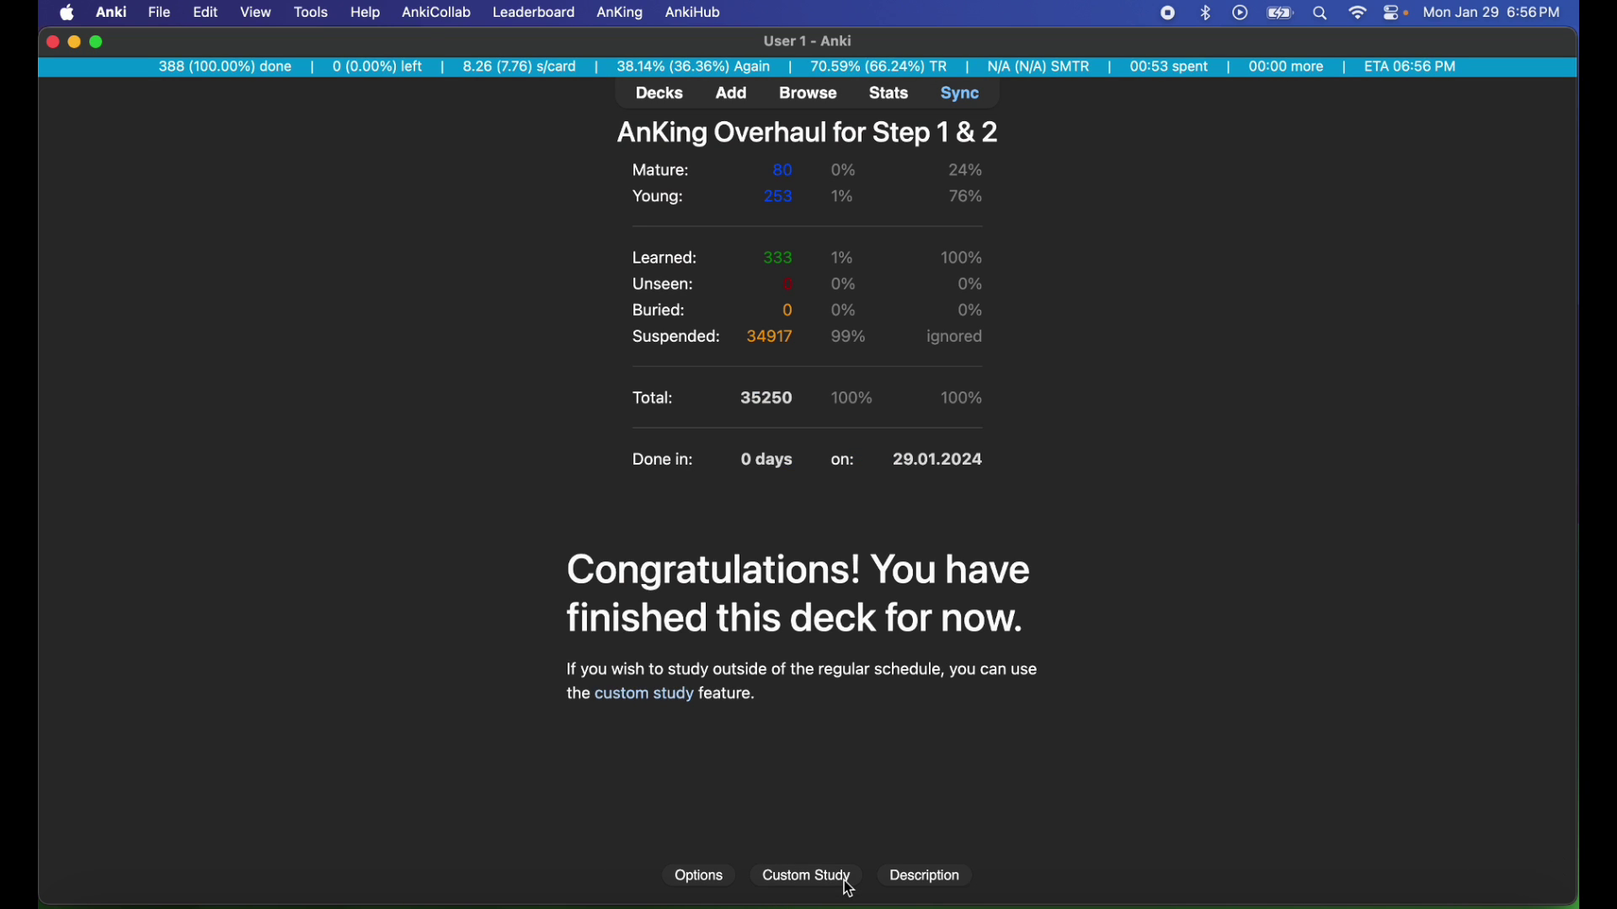